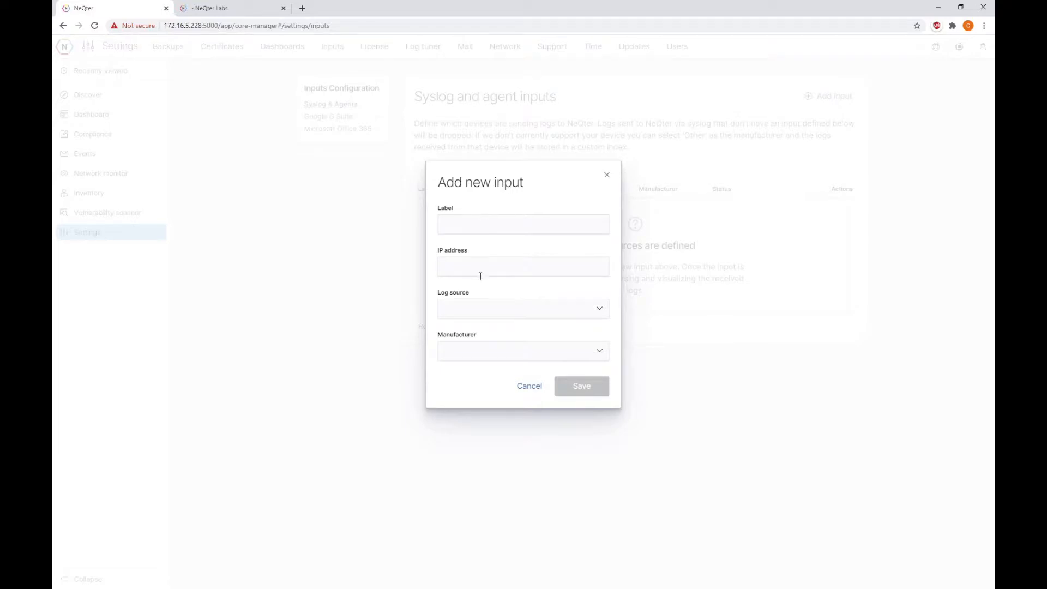
Examine the Google G Suite and Microsoft Office 365 event log configuration pages in the inputs settings
left_click(608, 176)
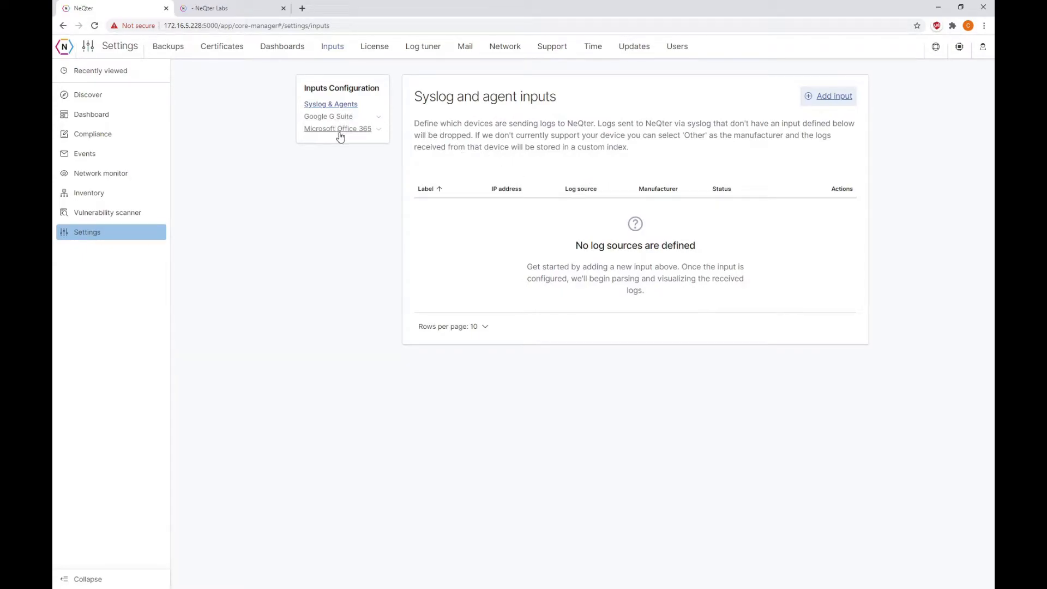
left_click(336, 106)
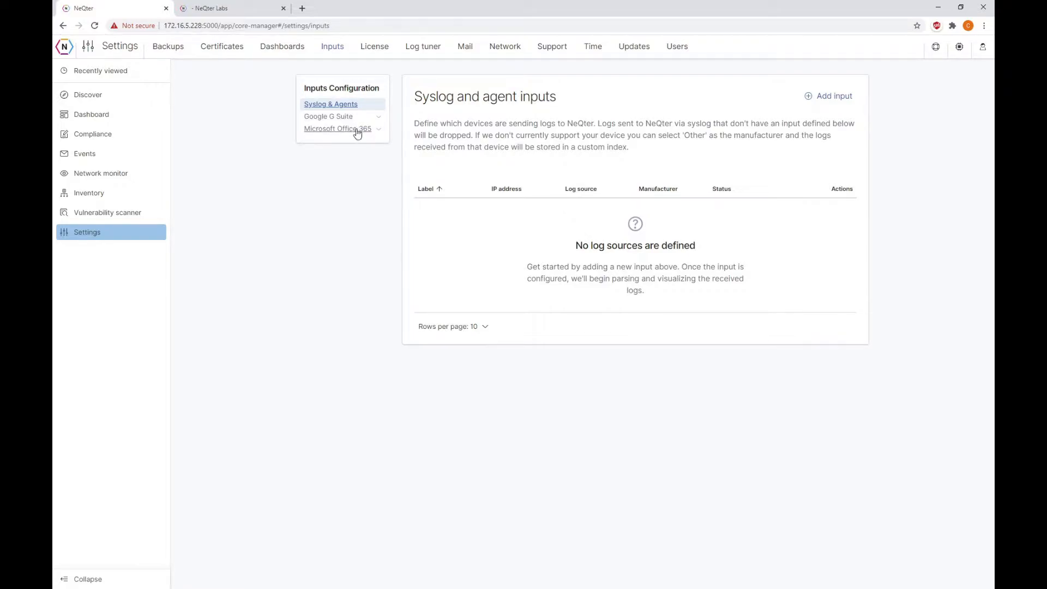
left_click(342, 117)
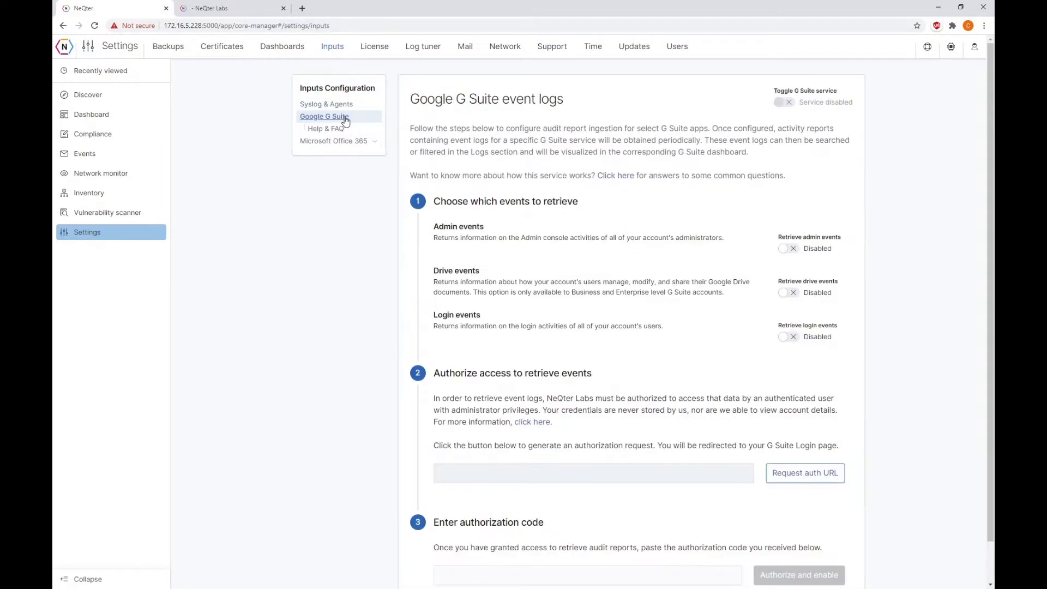
scroll(538, 143, "down", 1)
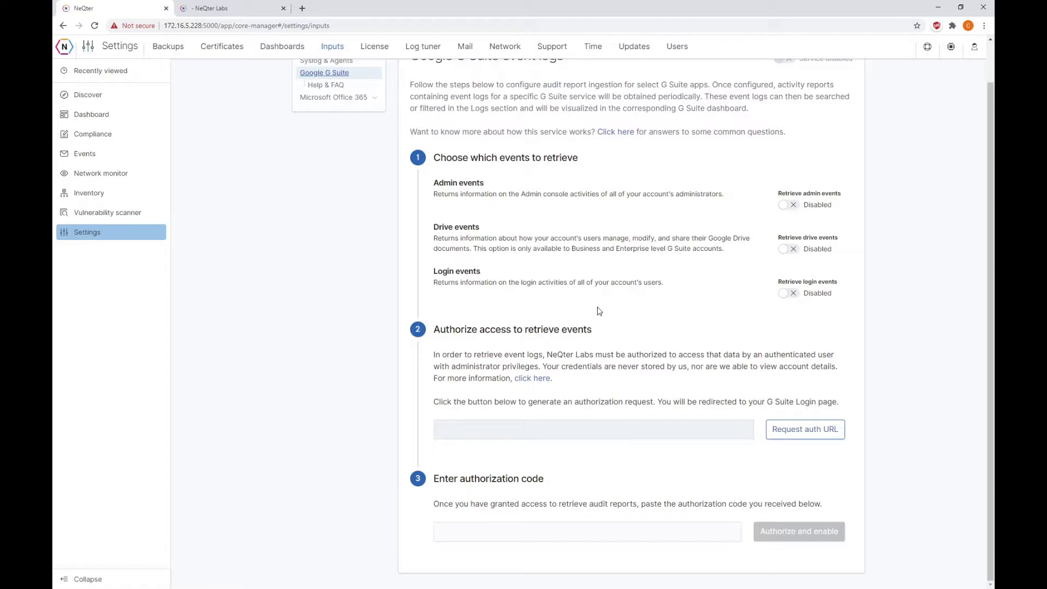
scroll(599, 310, "up", 1)
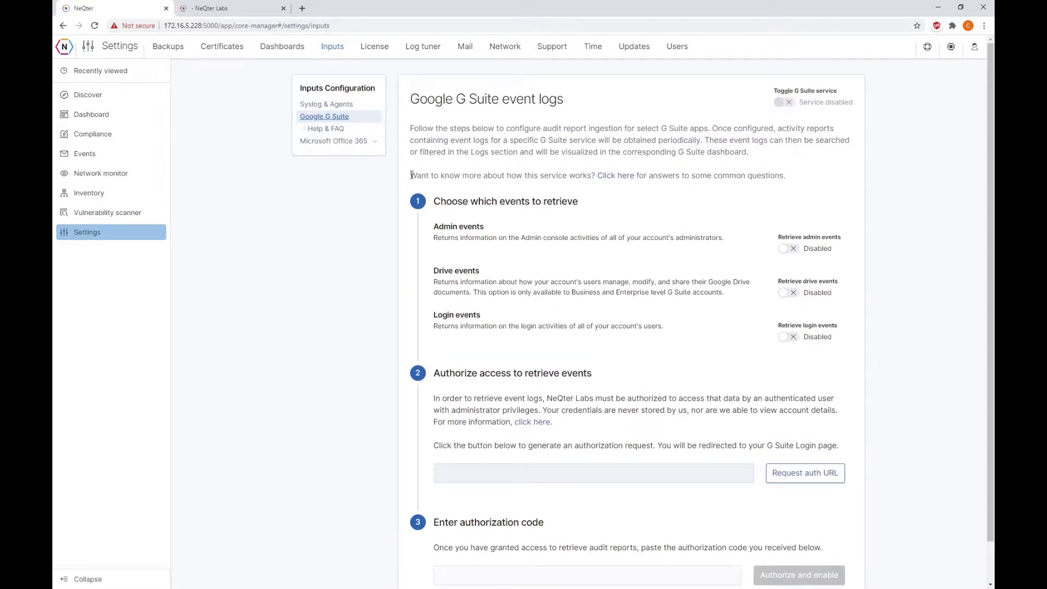
left_click(354, 143)
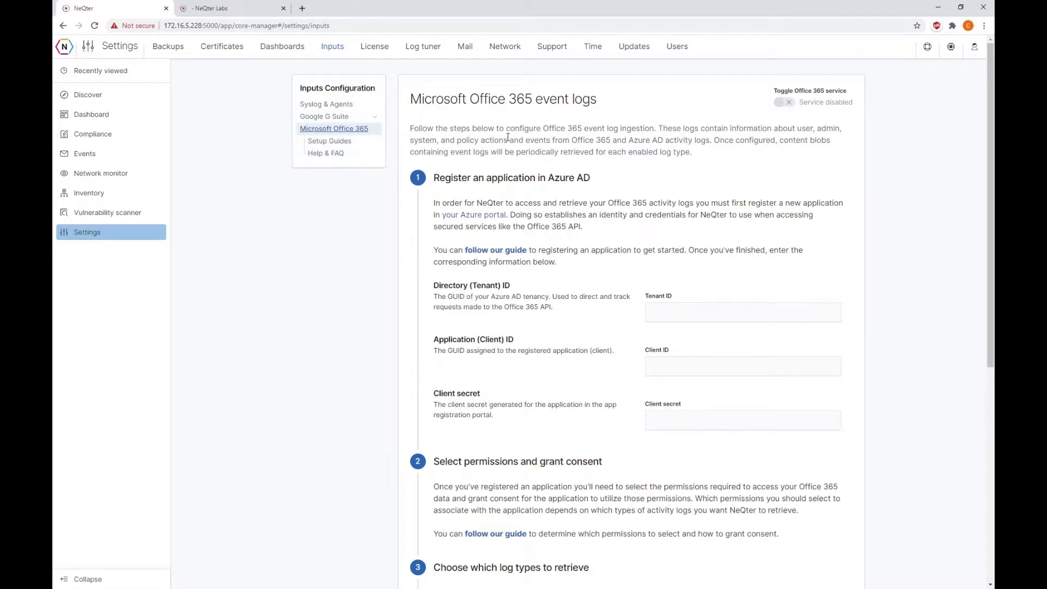
left_click_drag(479, 101, 564, 83)
scroll(557, 118, "down", 6)
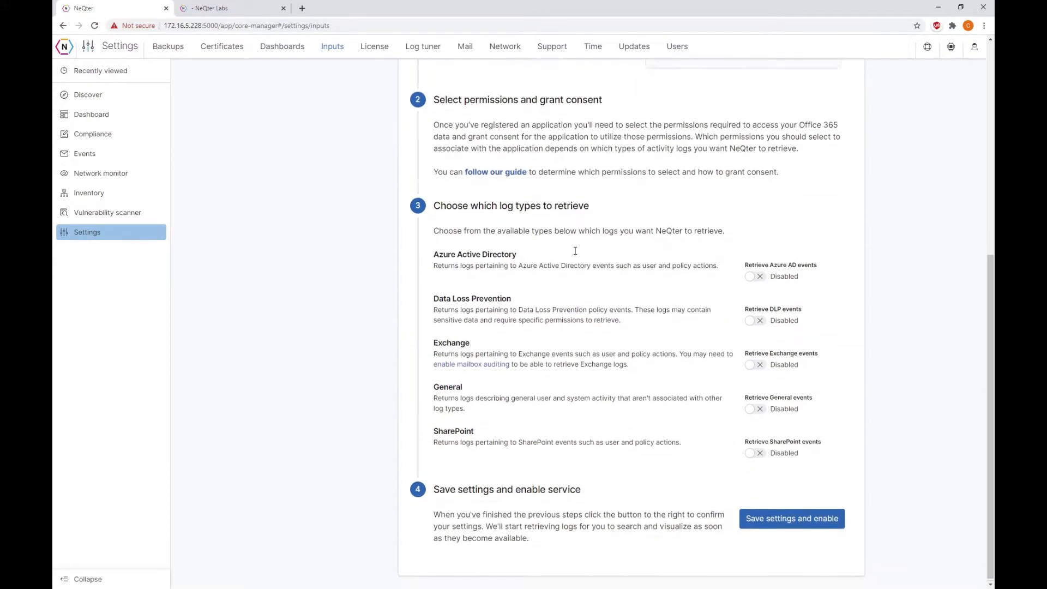
scroll(574, 250, "up", 7)
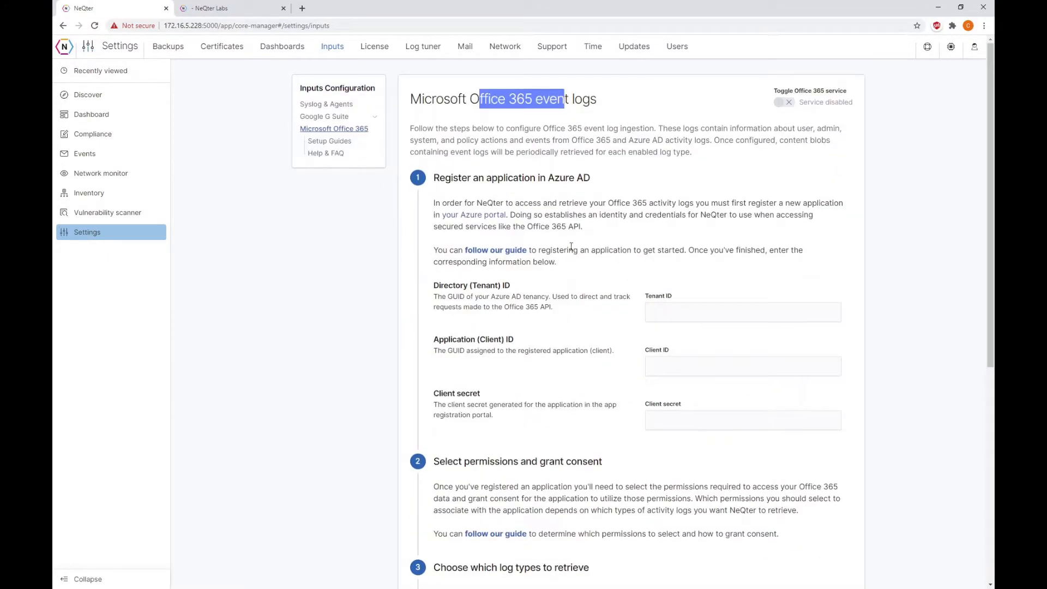
Start a new input under Syslog & Agents and label it DC1
left_click(341, 105)
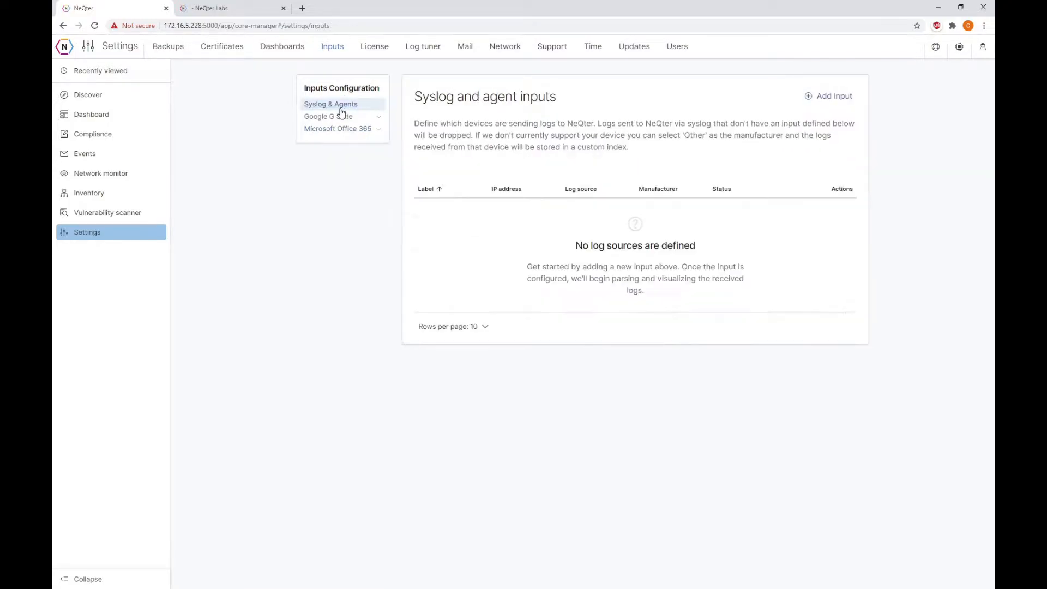
left_click(825, 106)
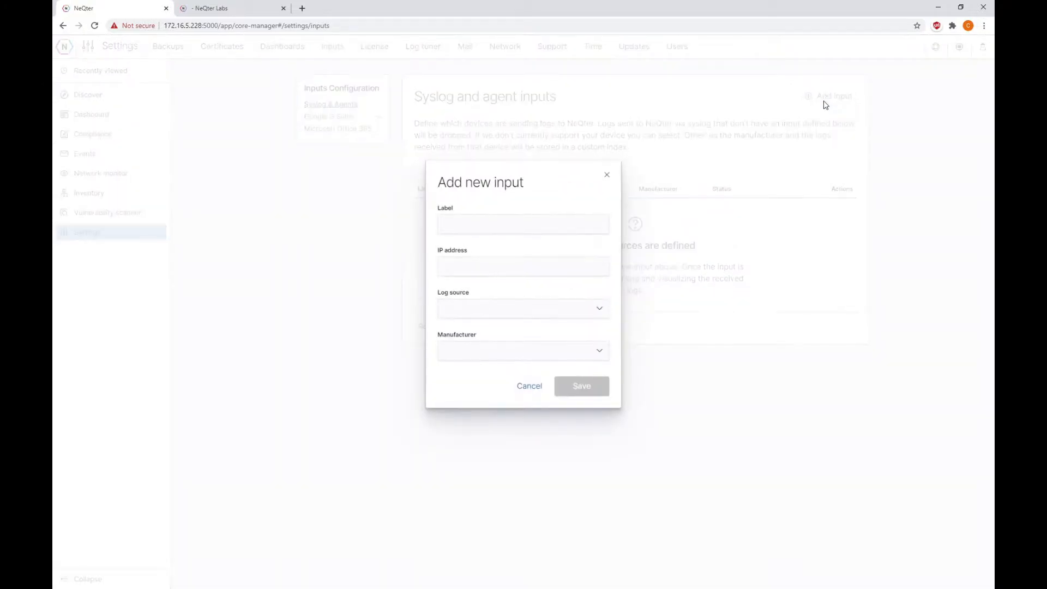
left_click(471, 228)
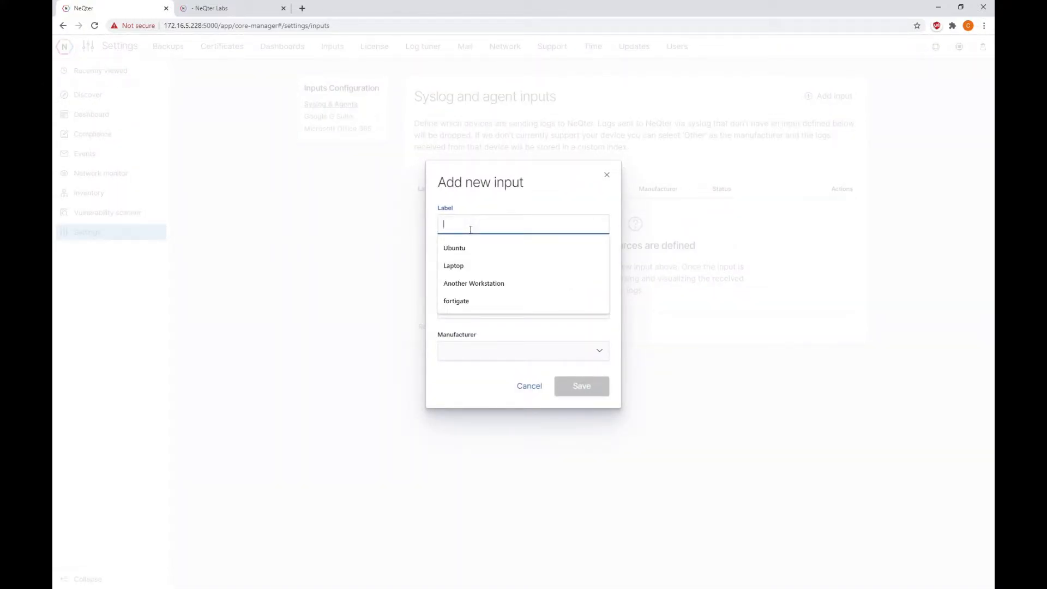
type("D")
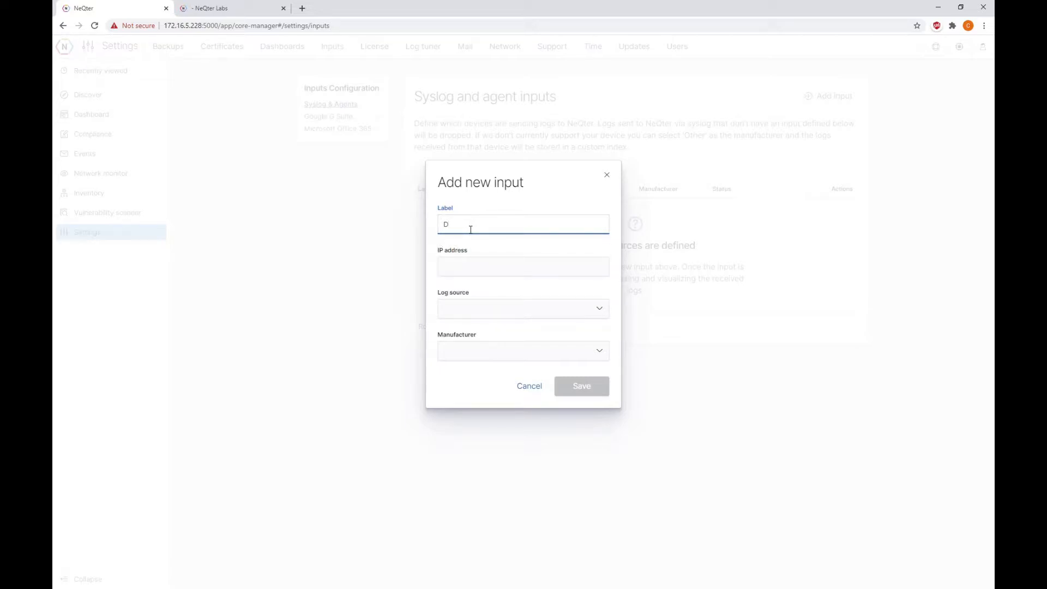
key("BackSpace")
type("DC")
key("BackSpace")
type("C1")
Set the DC1 input's IP address to 172.16.4.61 and its log source to Agent, and save the input
left_click(510, 266)
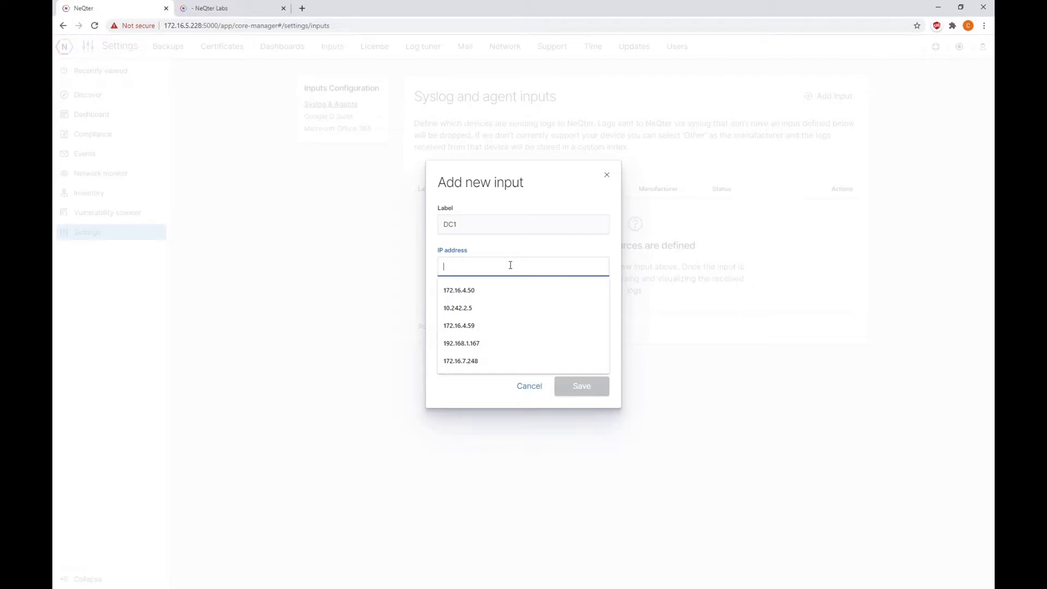
type("172")
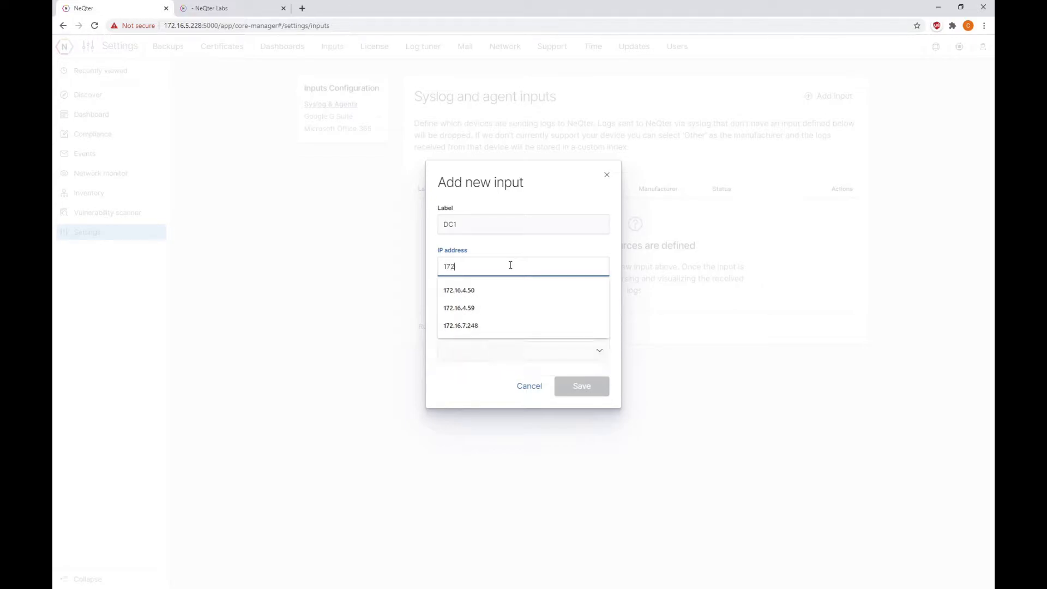
type(".16.4.61")
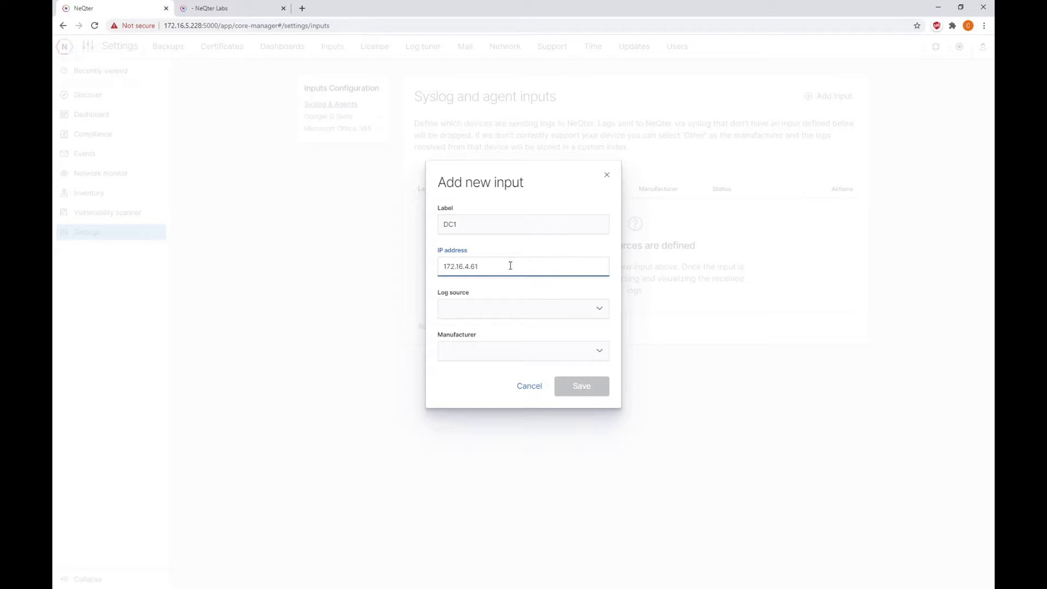
left_click(503, 308)
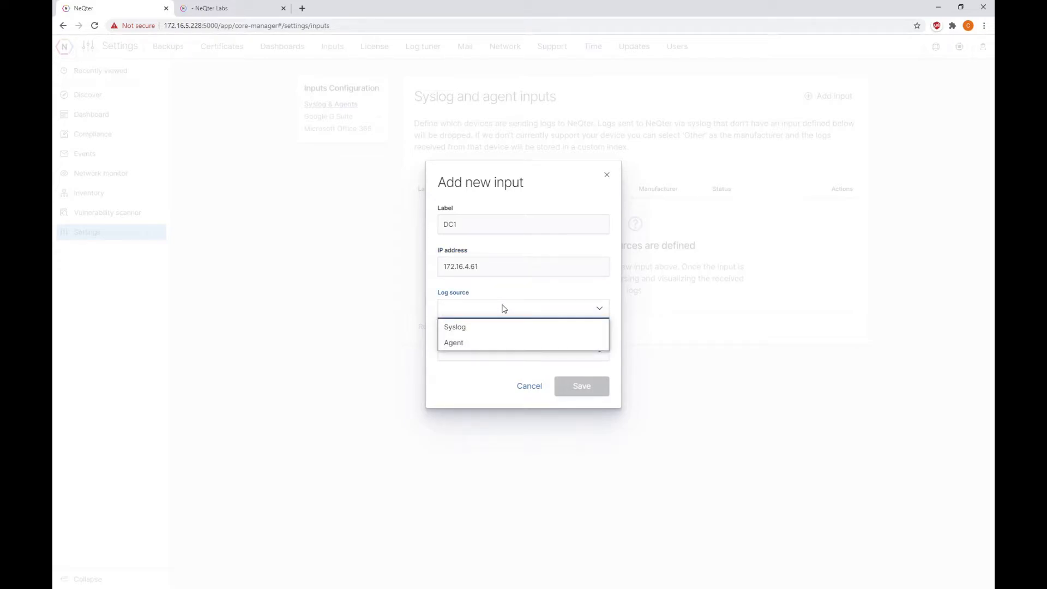
left_click(493, 341)
left_click(573, 392)
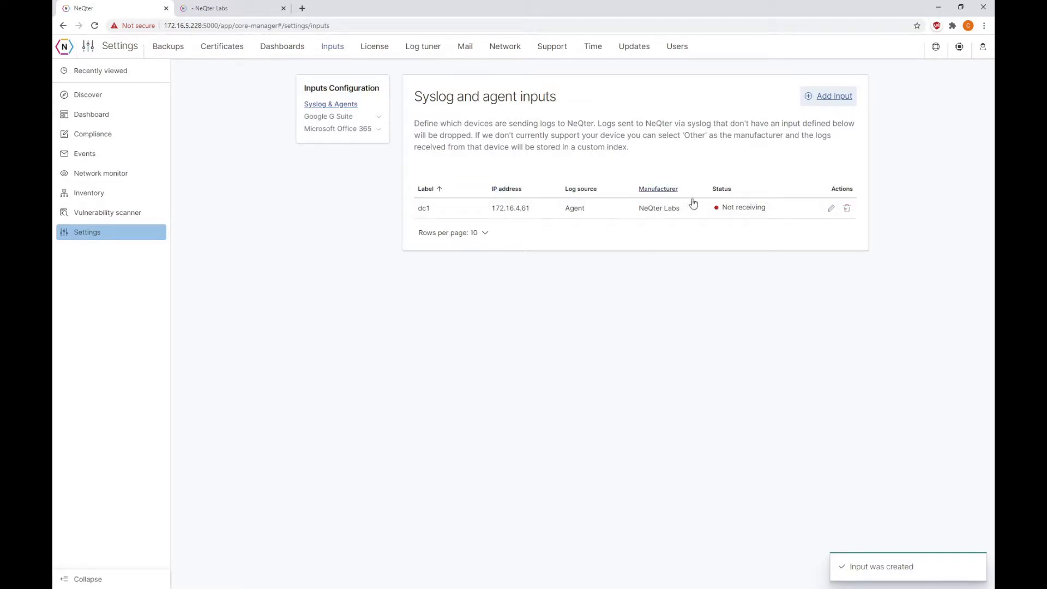
Check the log receiving status of the dc1 input and what that status indicates
mouse_move(720, 208)
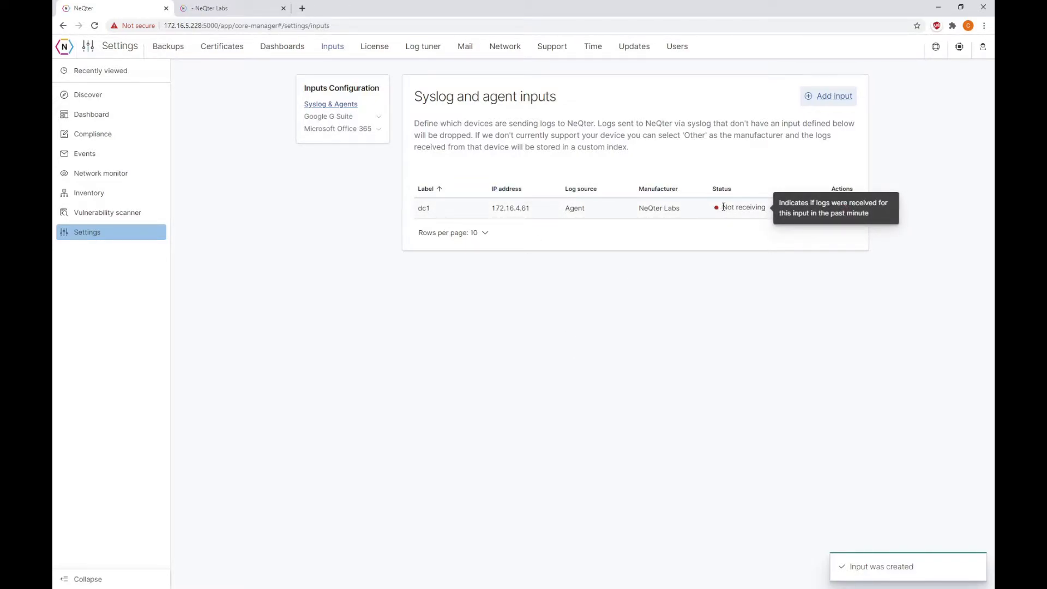
left_click_drag(723, 207, 767, 208)
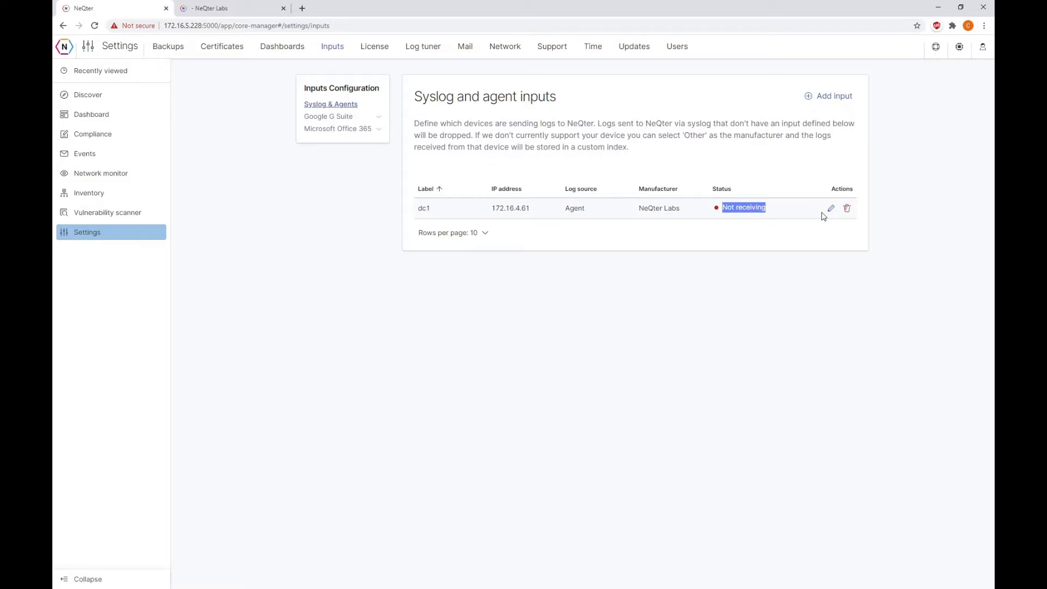
left_click(752, 218)
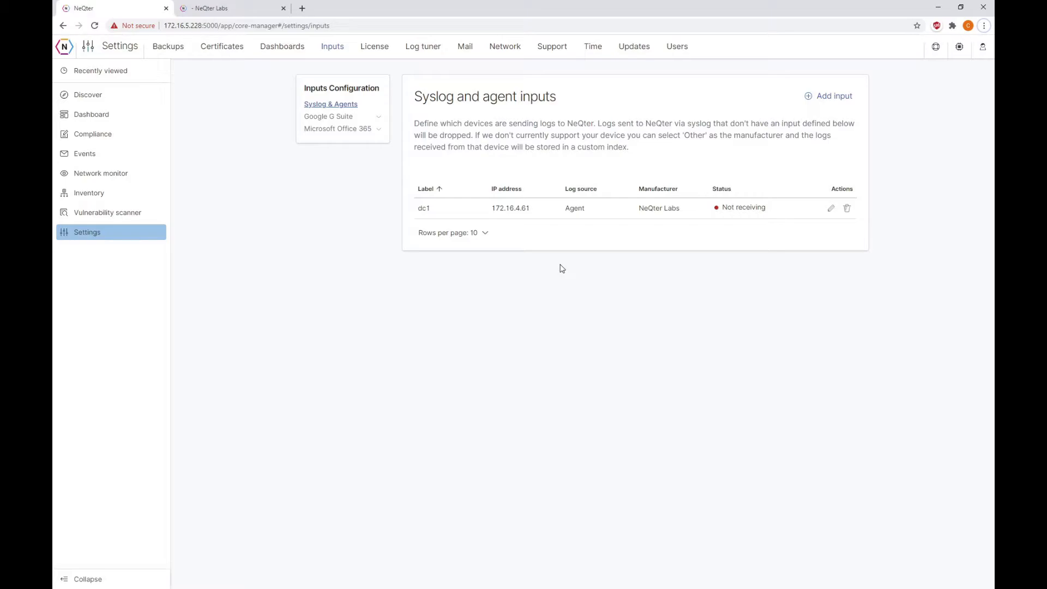
Start another syslog and agent input with the label Sophos and the IP address 172.16.4.121
left_click(824, 98)
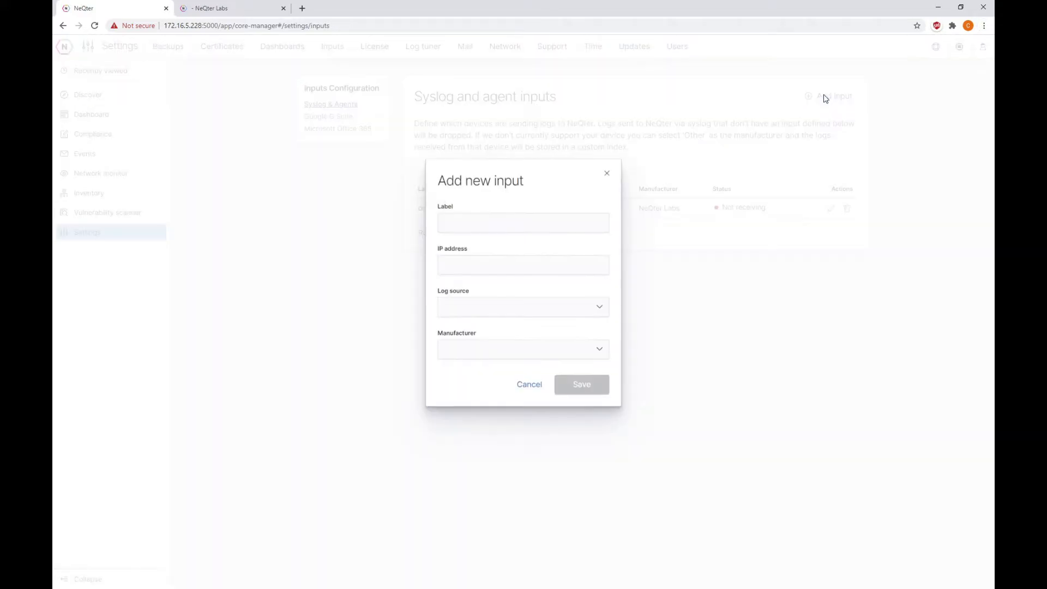
left_click(528, 226)
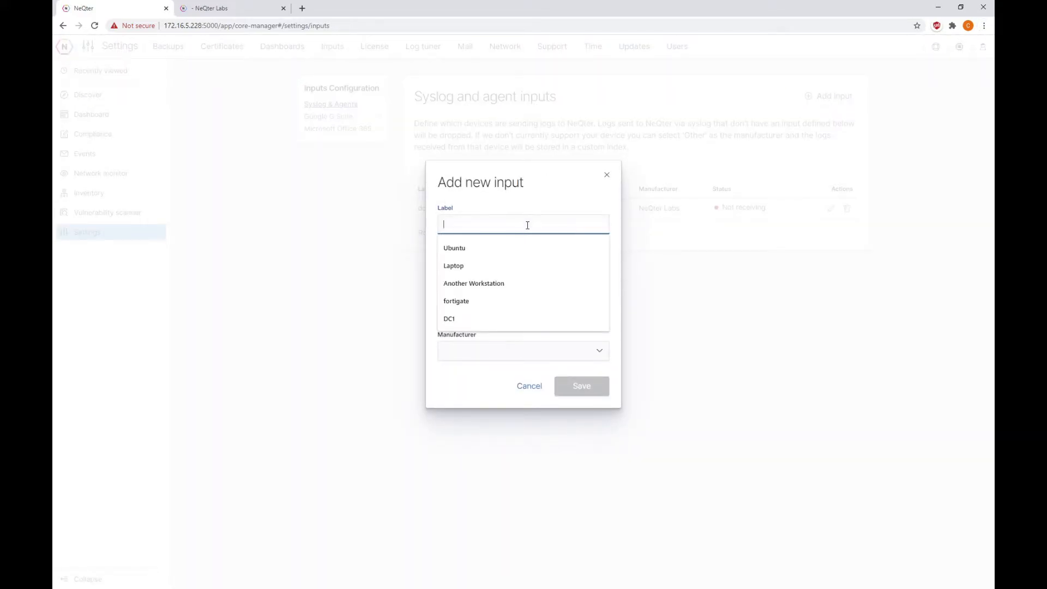
type("Sophos")
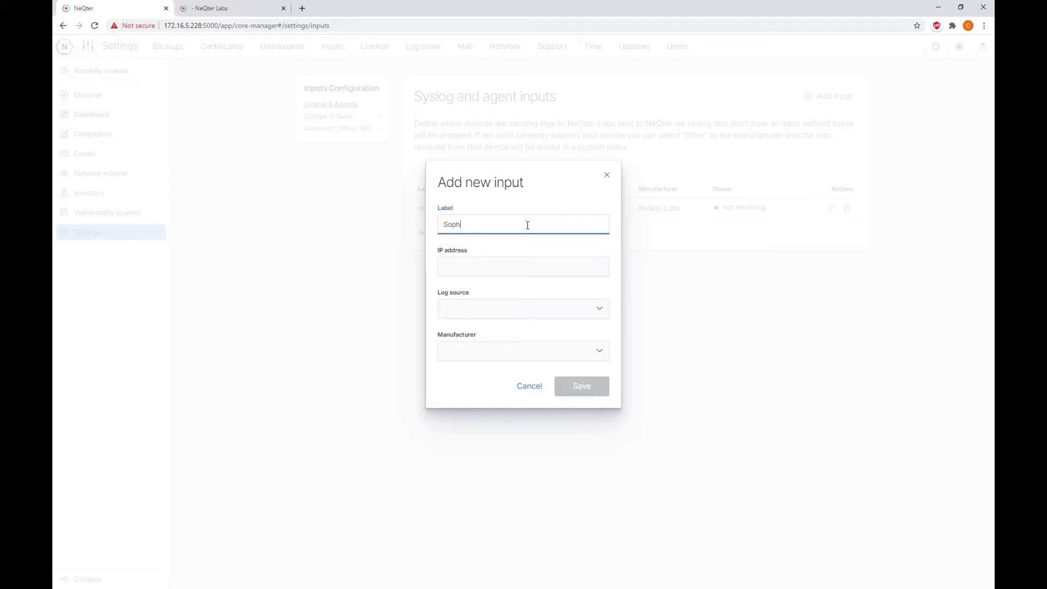
left_click(522, 262)
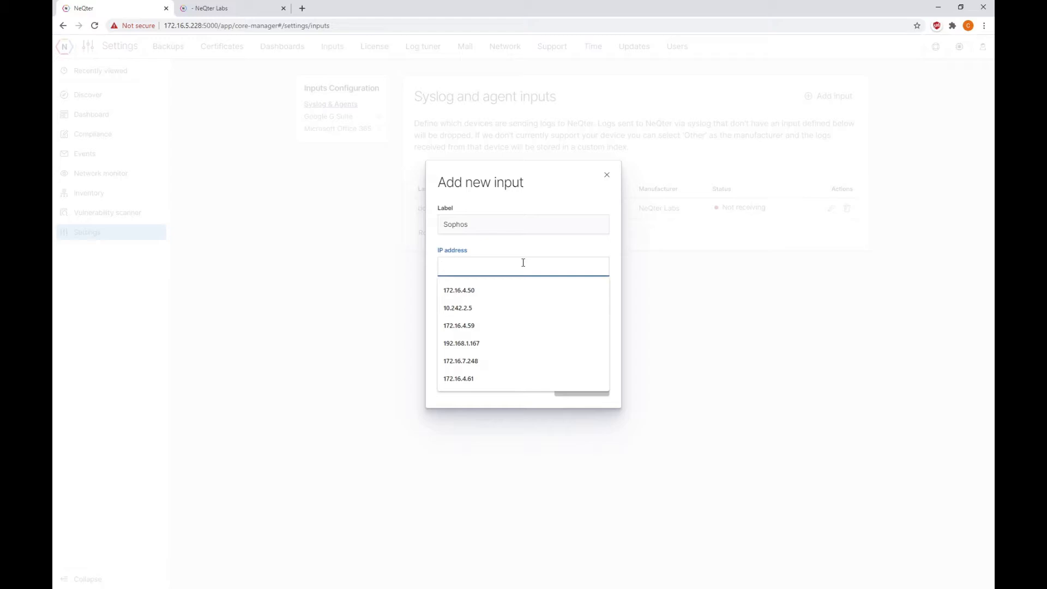
type("172.16.")
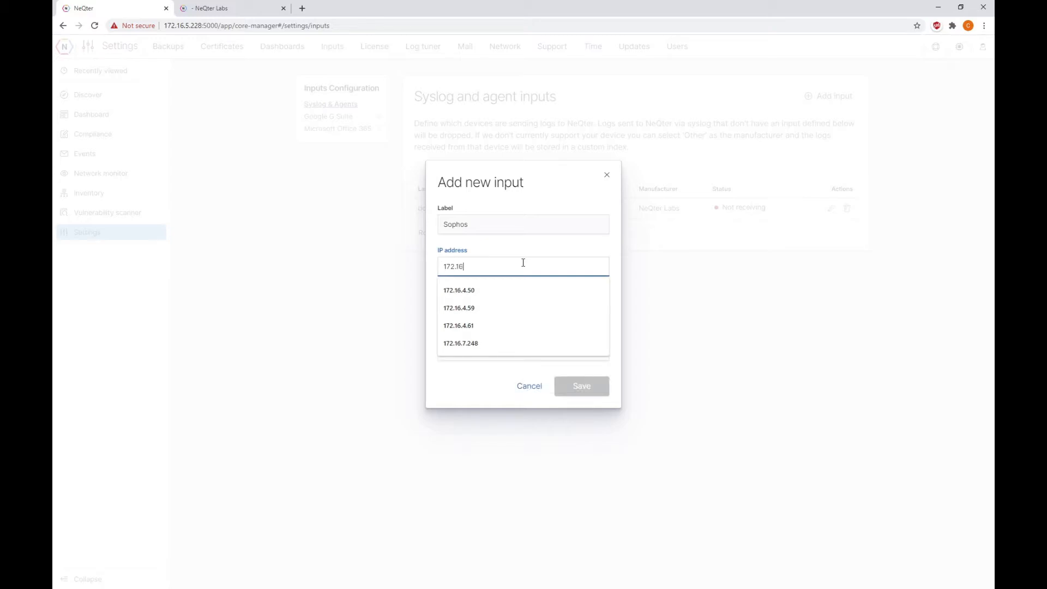
type("4.")
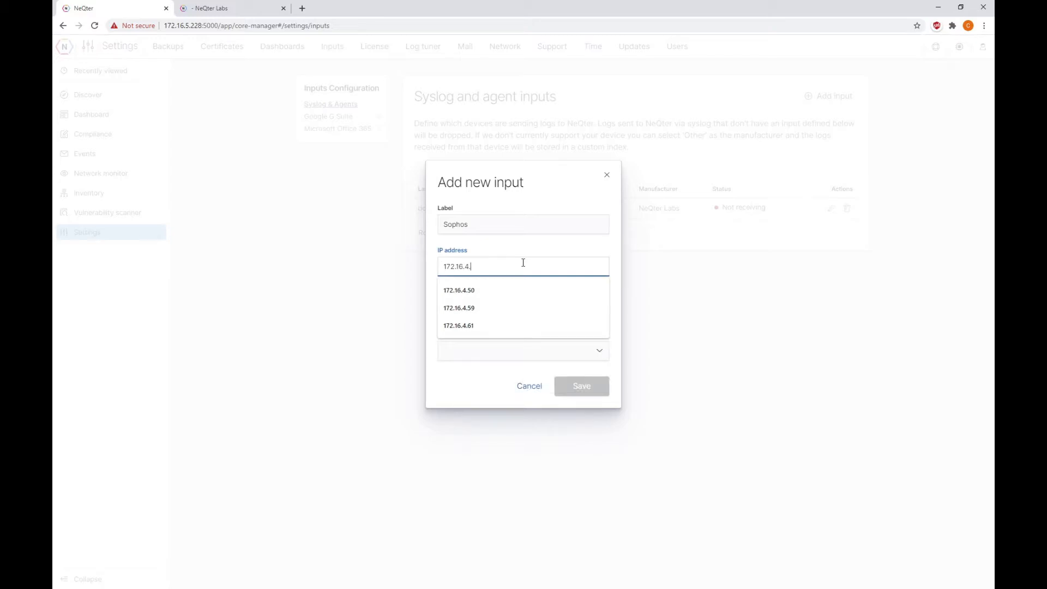
type("121")
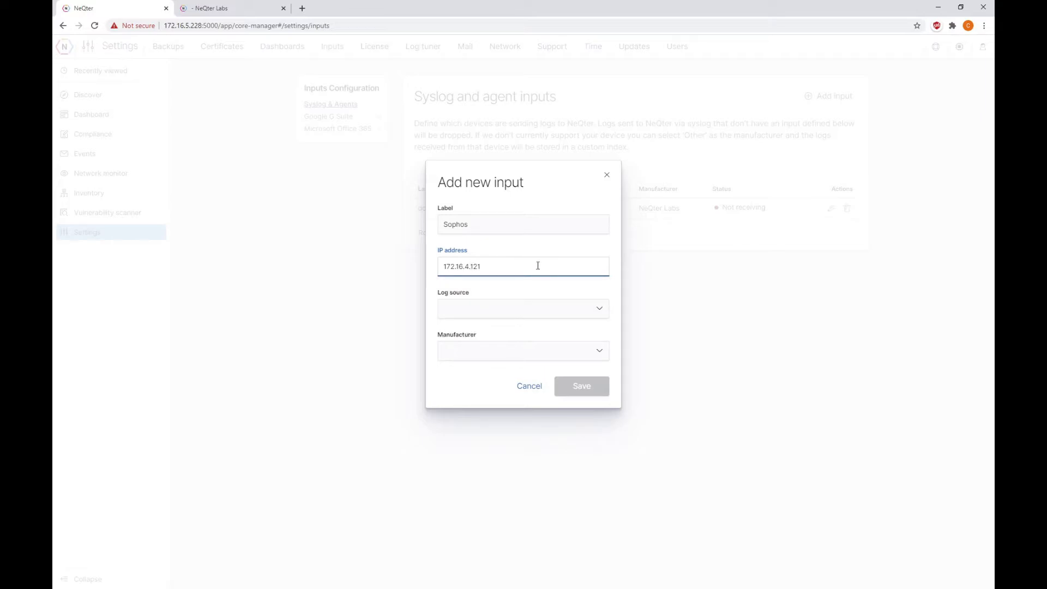
Set the Sophos input's log source to Syslog and its manufacturer to Sophos XG, and save the input
left_click(517, 295)
left_click(515, 308)
key("Up")
key("Return")
left_click(494, 349)
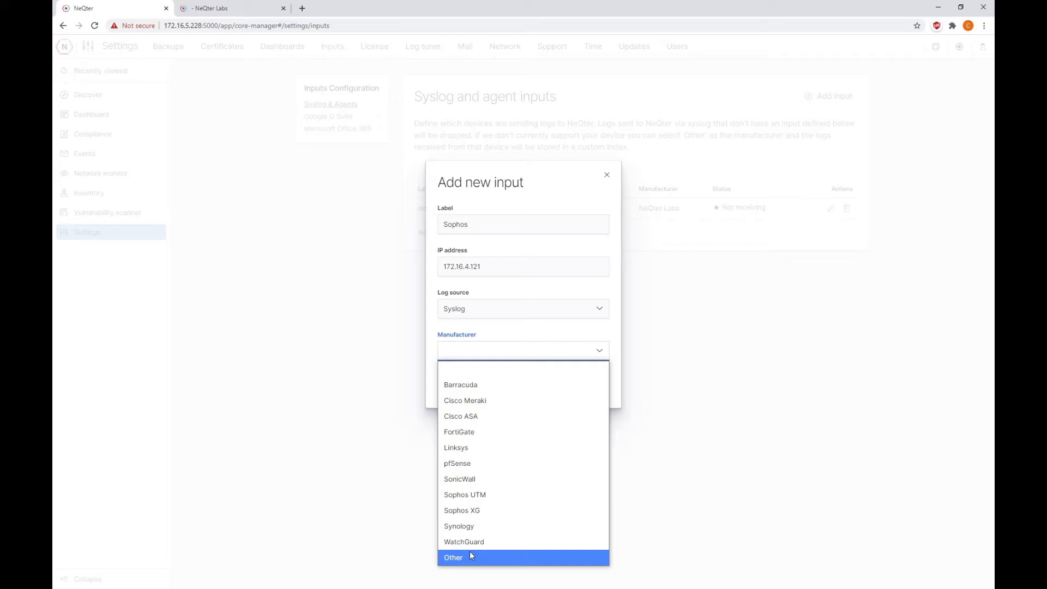
left_click(473, 508)
left_click(603, 394)
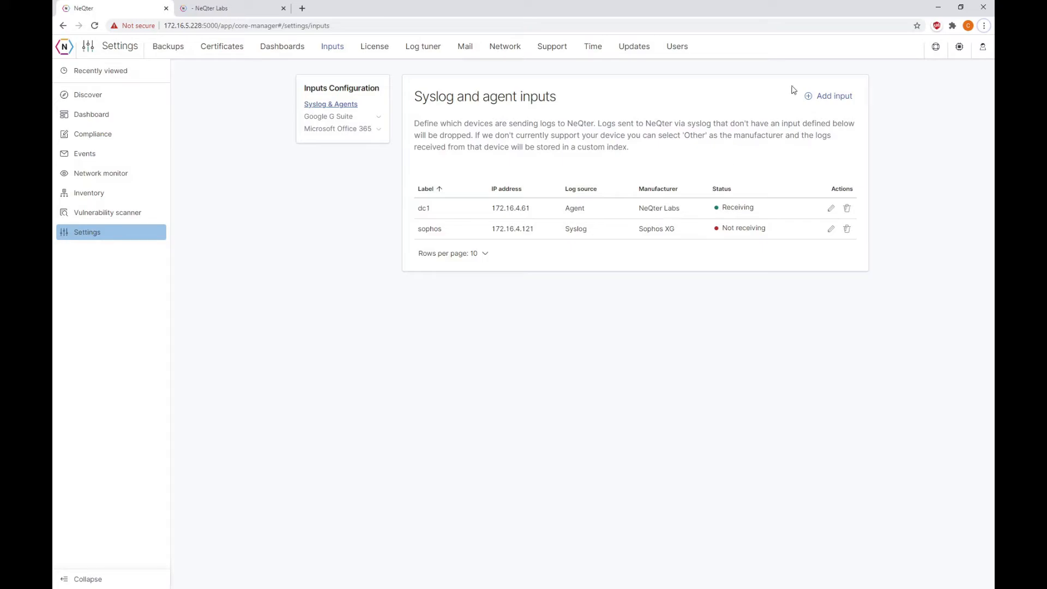
left_click(819, 92)
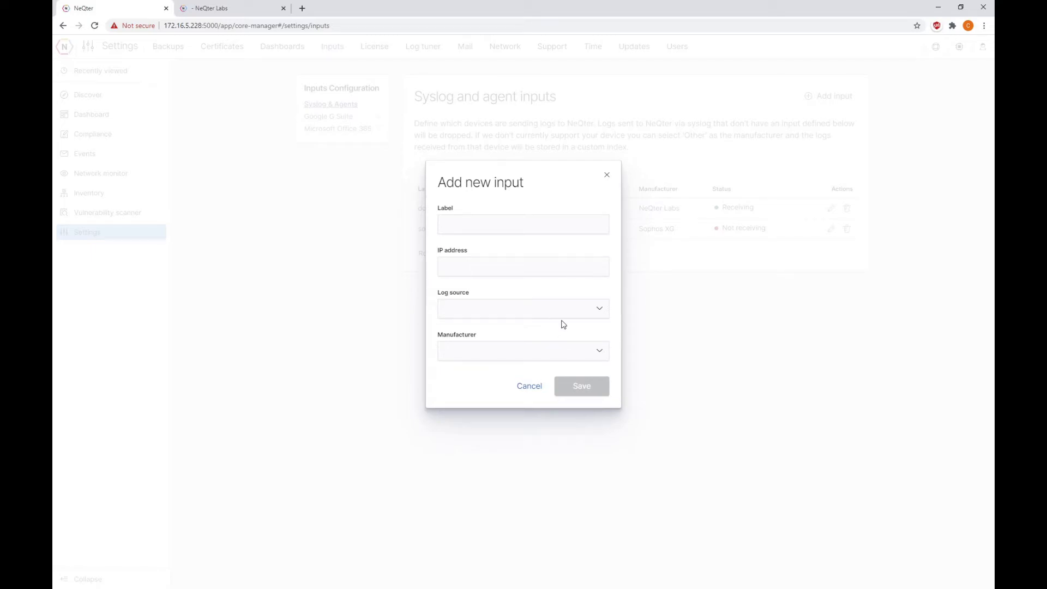
left_click(607, 176)
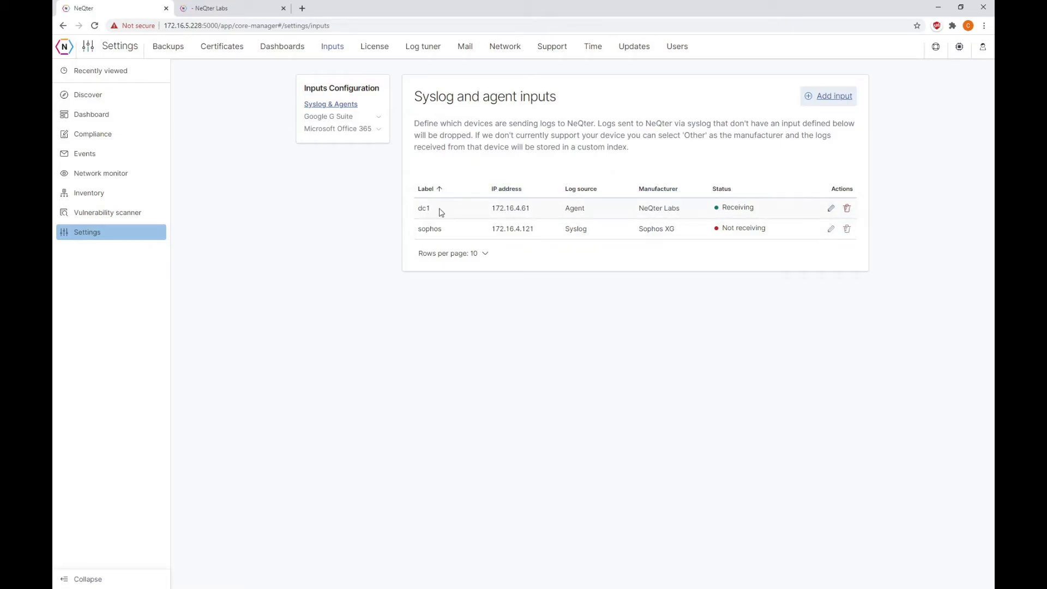
left_click_drag(540, 233, 500, 230)
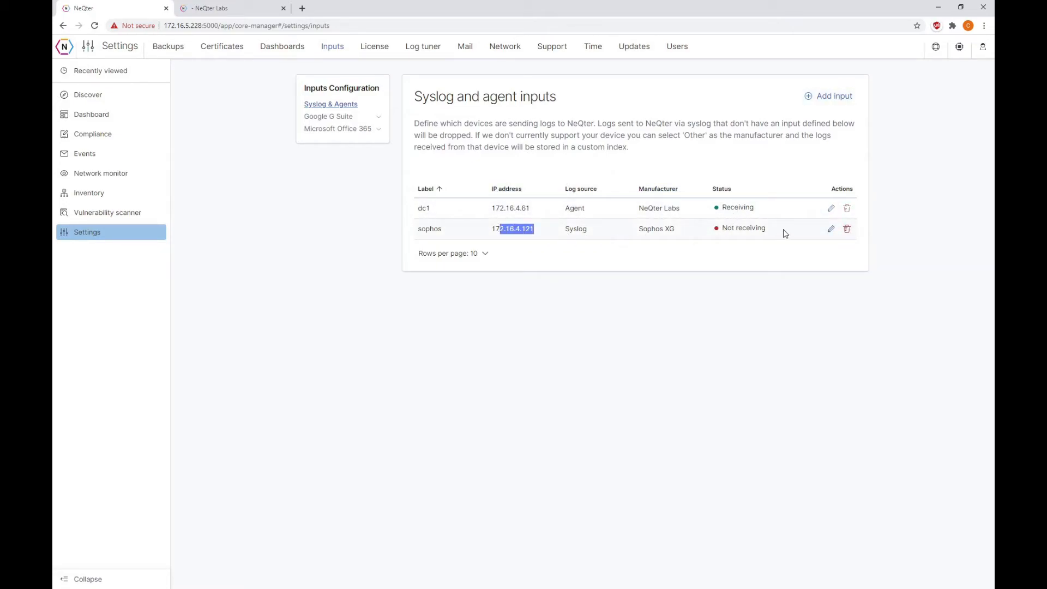
Edit the sophos input to use the IP address 172.16.4.195 and save the change
left_click(829, 232)
left_click(544, 266)
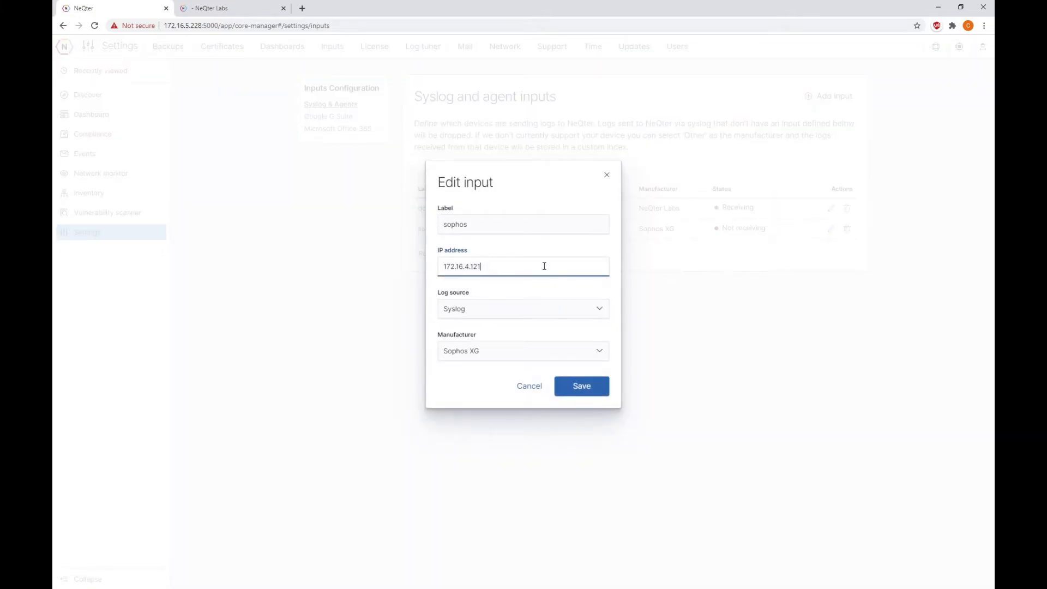
key("BackSpace")
key("BackSpace")
type("95")
left_click(579, 385)
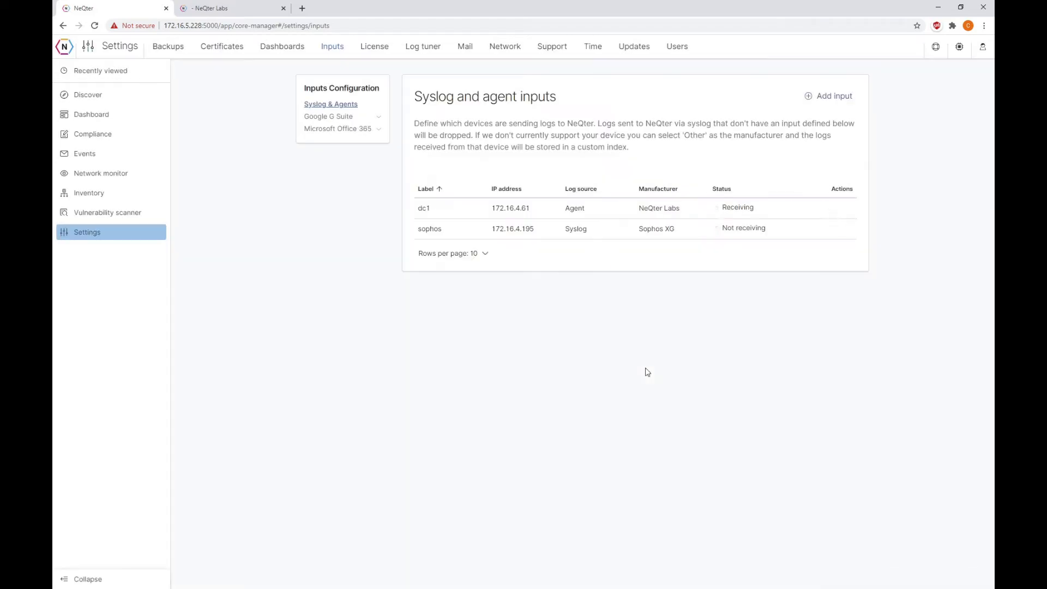
left_click_drag(430, 229, 579, 229)
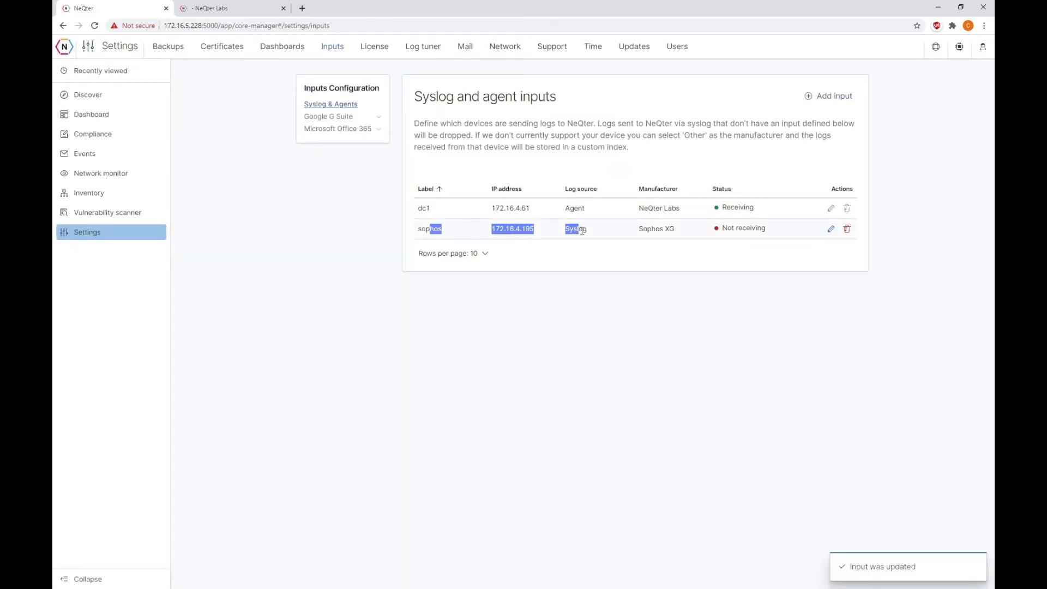
Delete the sophos input from the syslog and agent inputs and confirm the deletion
left_click(847, 229)
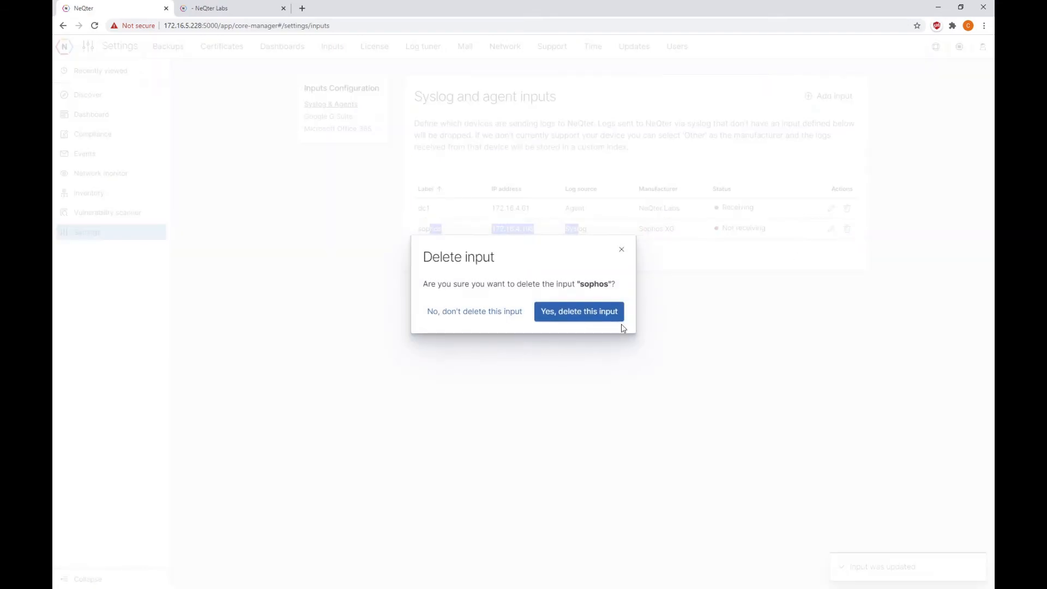
left_click(596, 324)
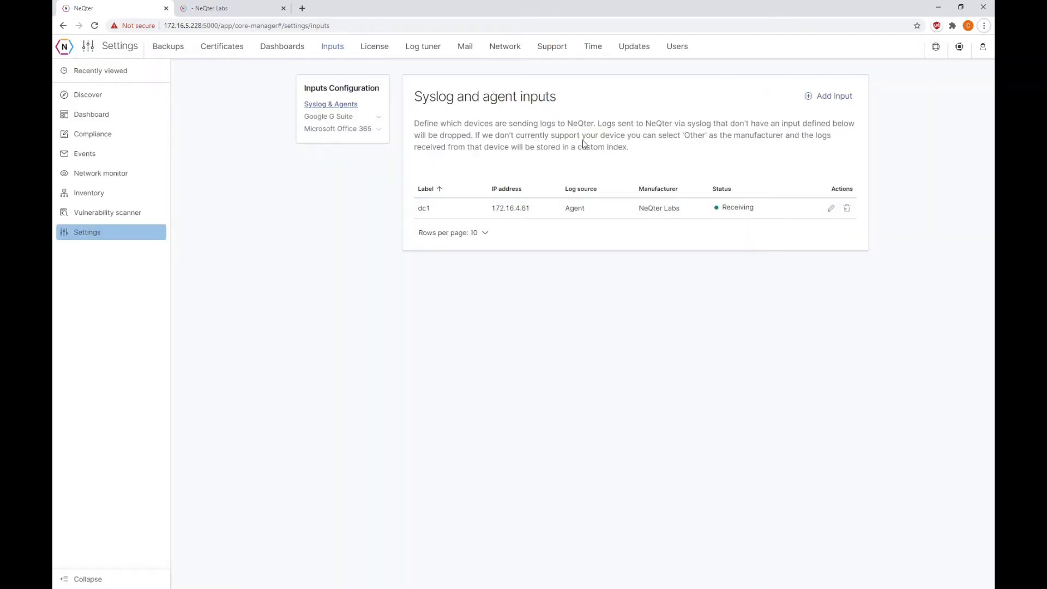
Enable retrieval of admin, drive and login events in the Google G Suite input configuration
left_click(348, 120)
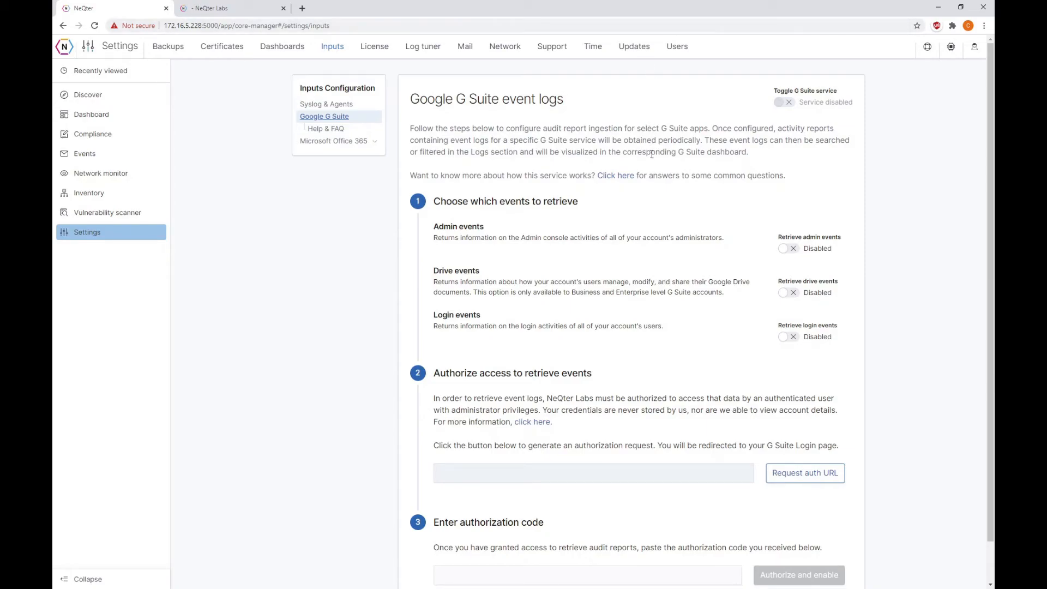
left_click(784, 249)
left_click(785, 293)
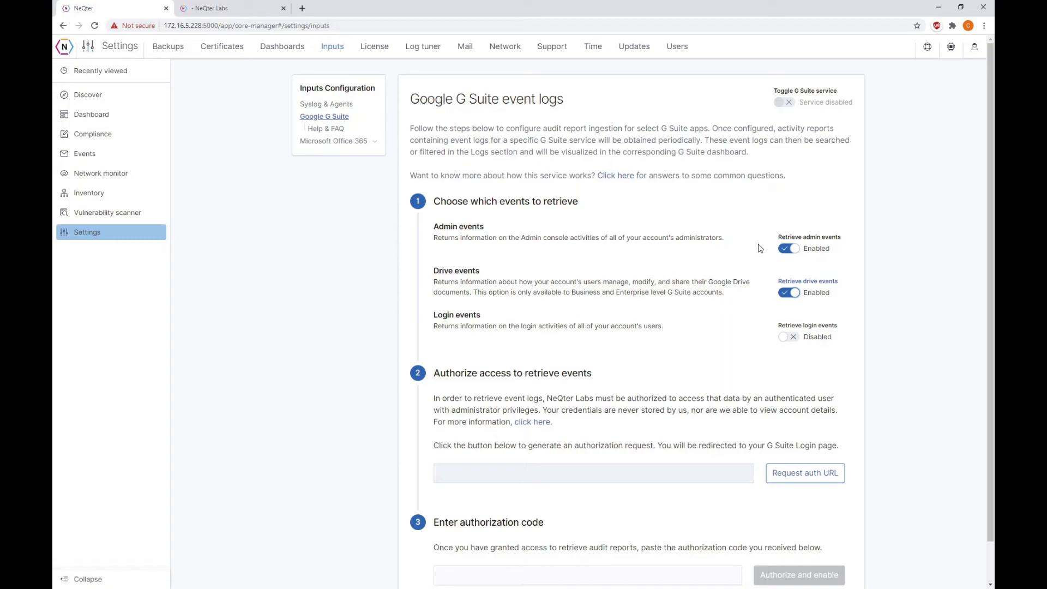
left_click(794, 336)
Request the G Suite authorization URL, grant access with the organization's Google account, and copy the authorization code
scroll(739, 294, "down", 1)
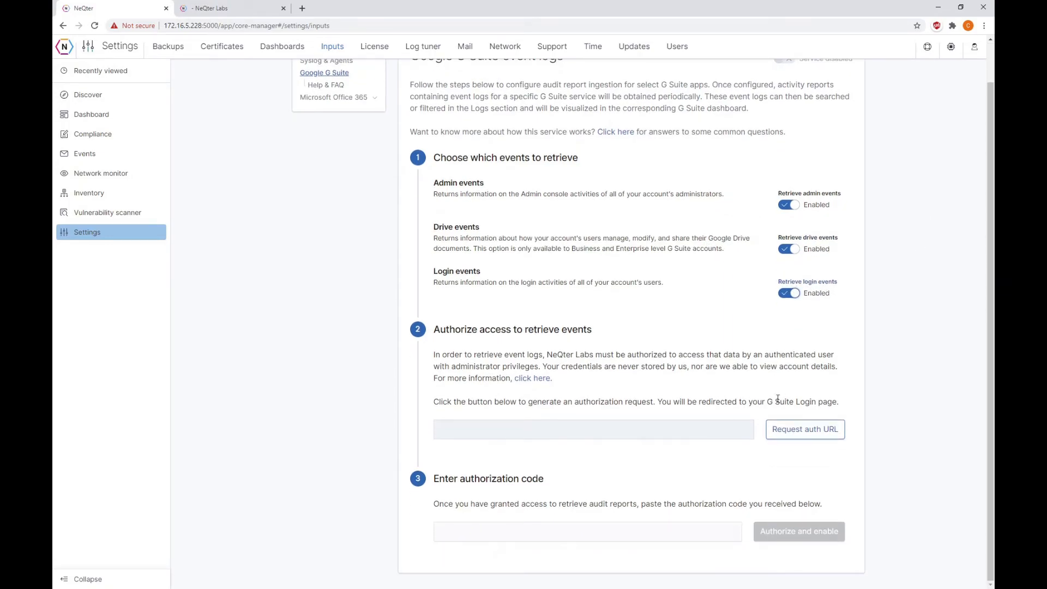
left_click(785, 432)
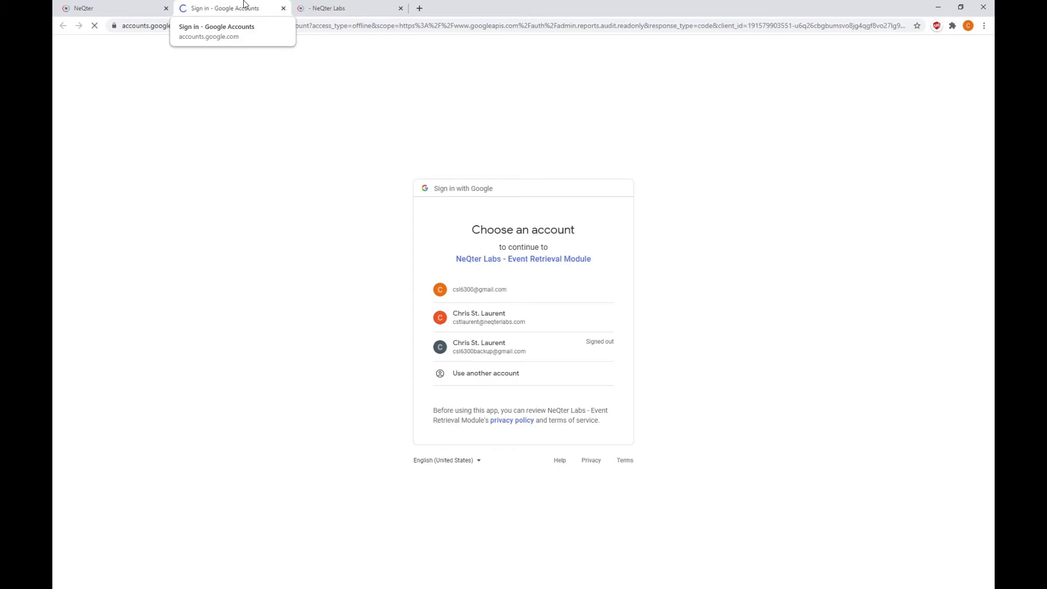
left_click(473, 322)
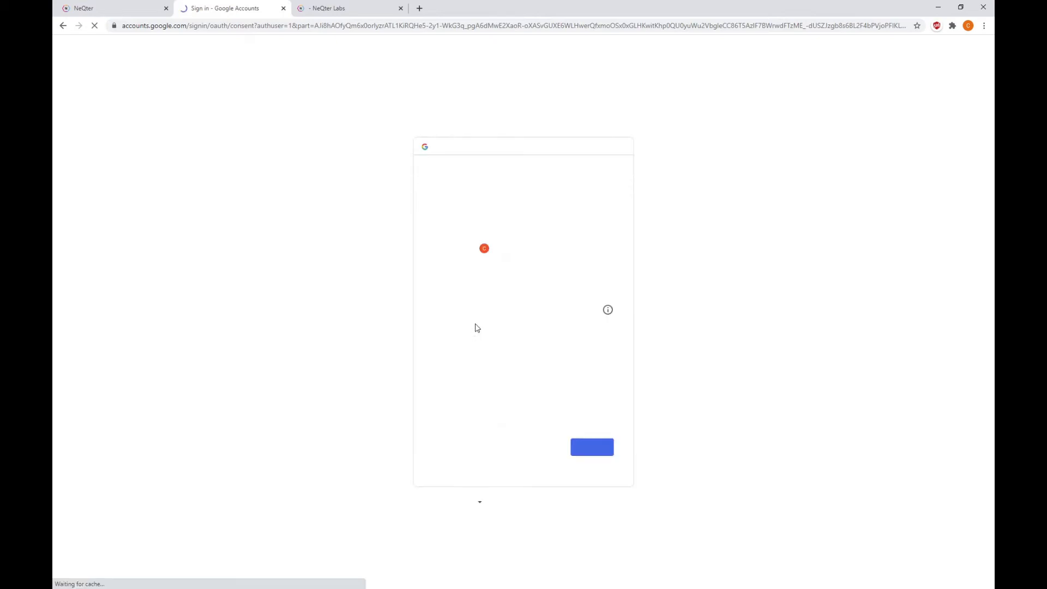
left_click(594, 455)
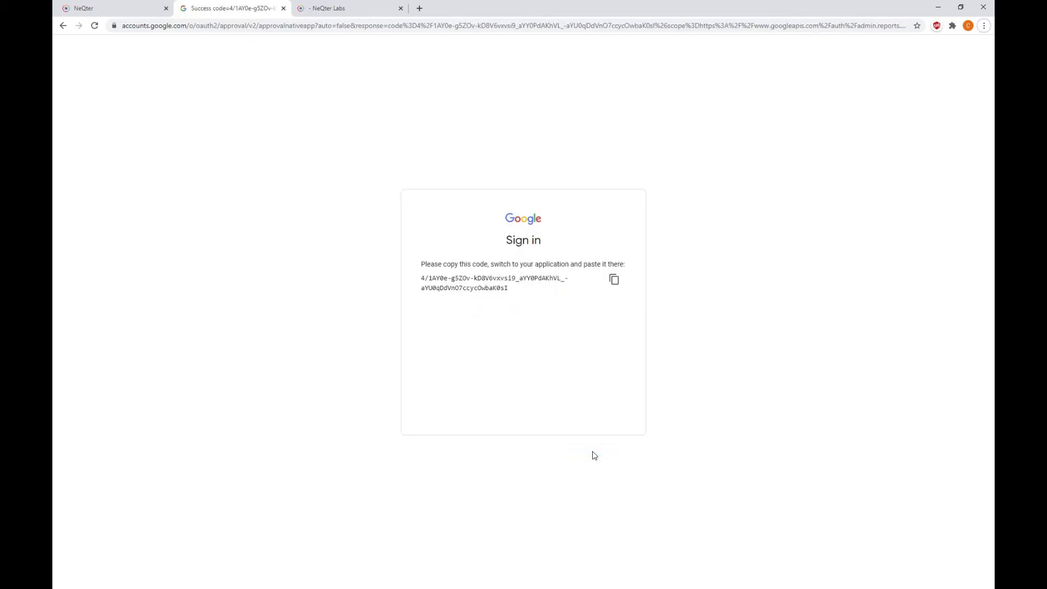
left_click(614, 280)
Return to the G Suite input settings in NeQter, paste the authorization code, and authorize and enable the service
left_click(143, 5)
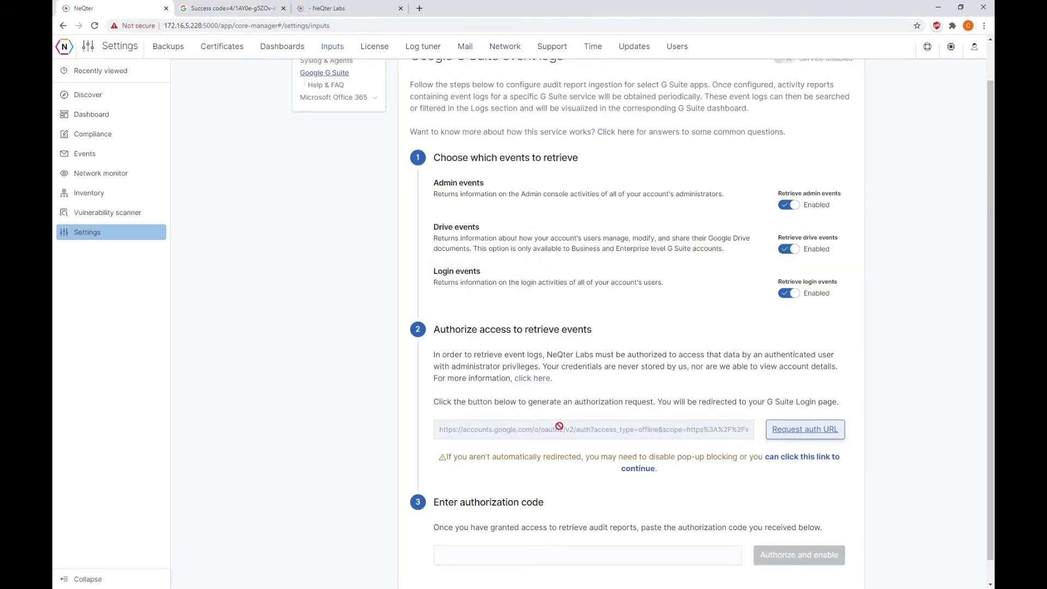
scroll(588, 488, "down", 1)
left_click(497, 532)
key("ctrl+v")
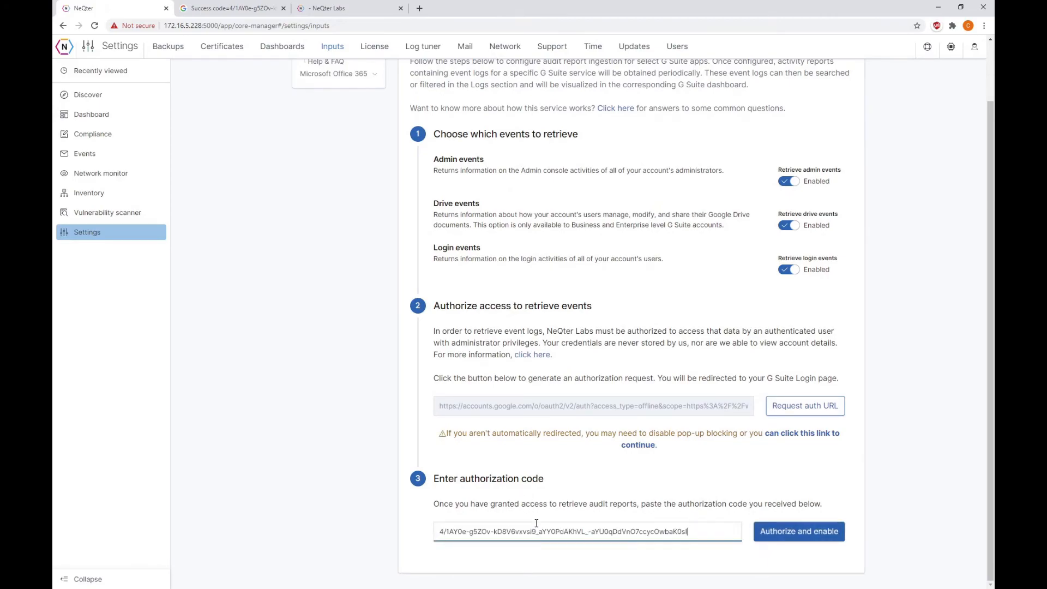
left_click(799, 542)
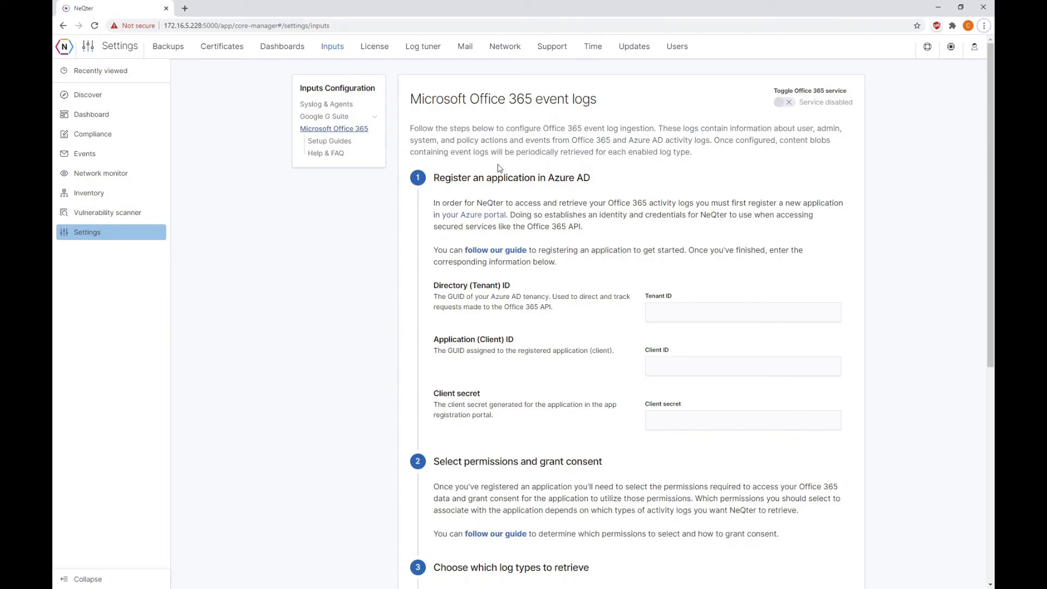
Open the Office 365 configuration guide and review how to register an application and create a client secret
left_click(497, 254)
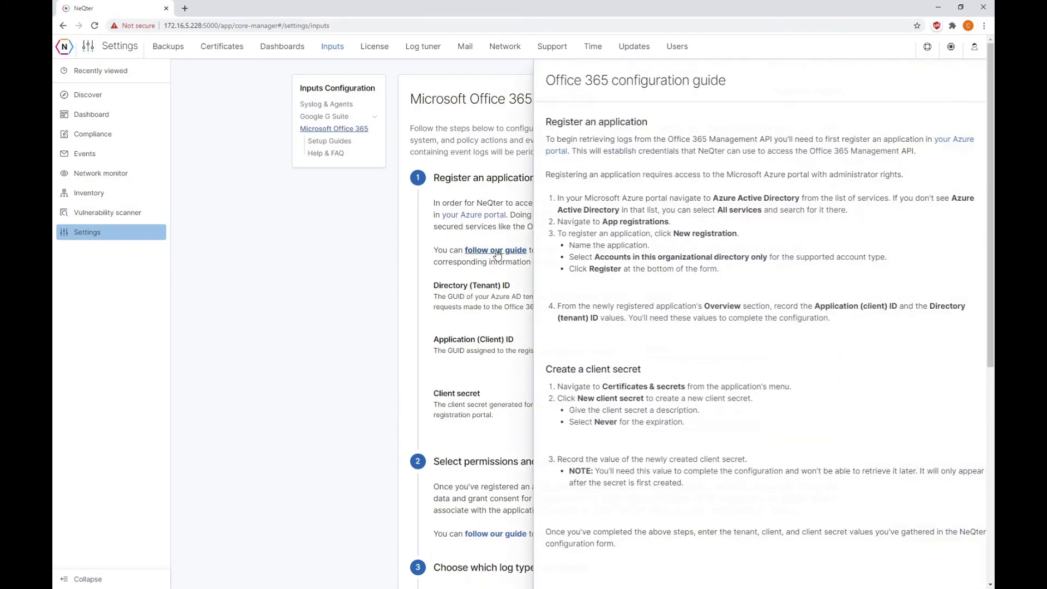
scroll(600, 222, "down", 5)
scroll(601, 223, "down", 2)
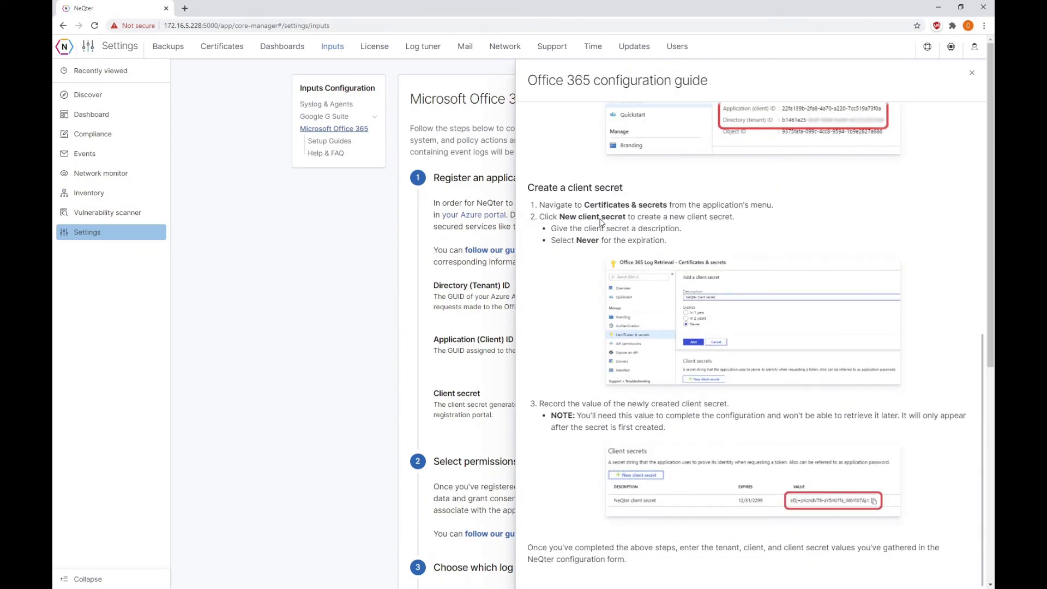
scroll(600, 221, "up", 10)
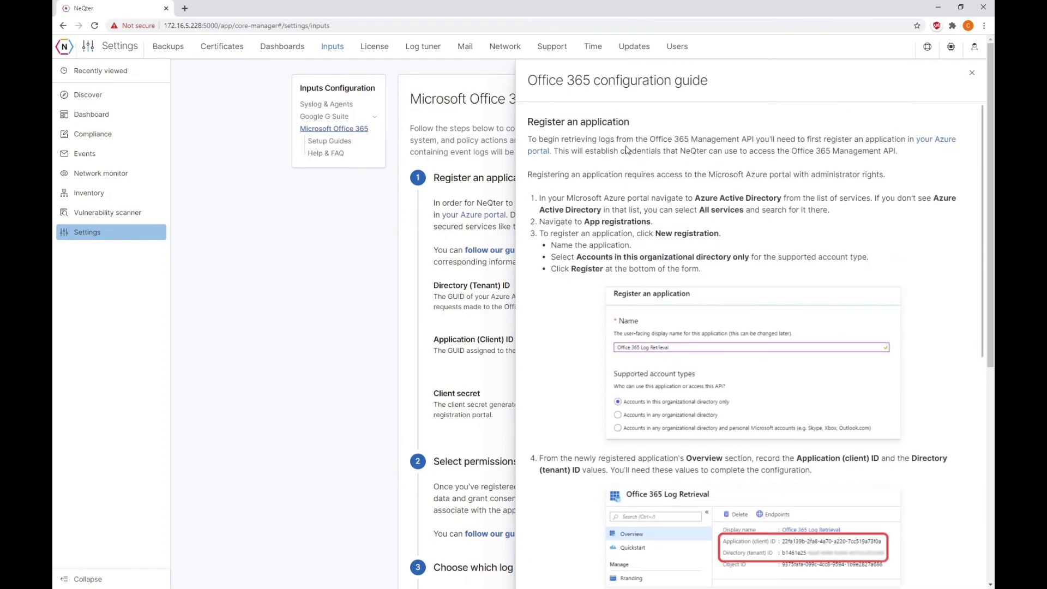
scroll(632, 218, "down", 15)
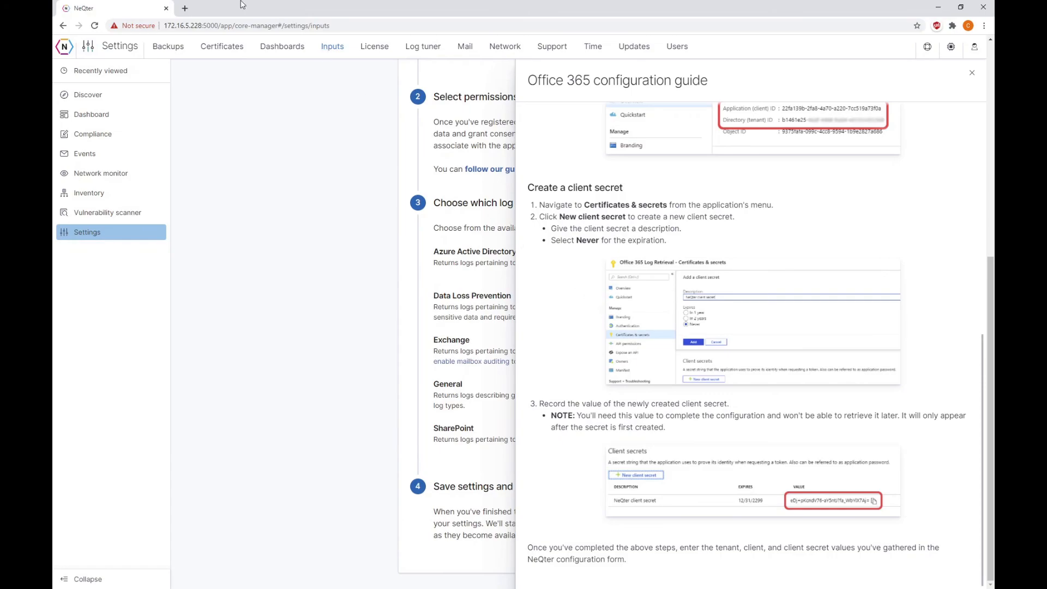
Open the NeQter Labs documentation site in a new browser tab and view the User's Manual
left_click(185, 8)
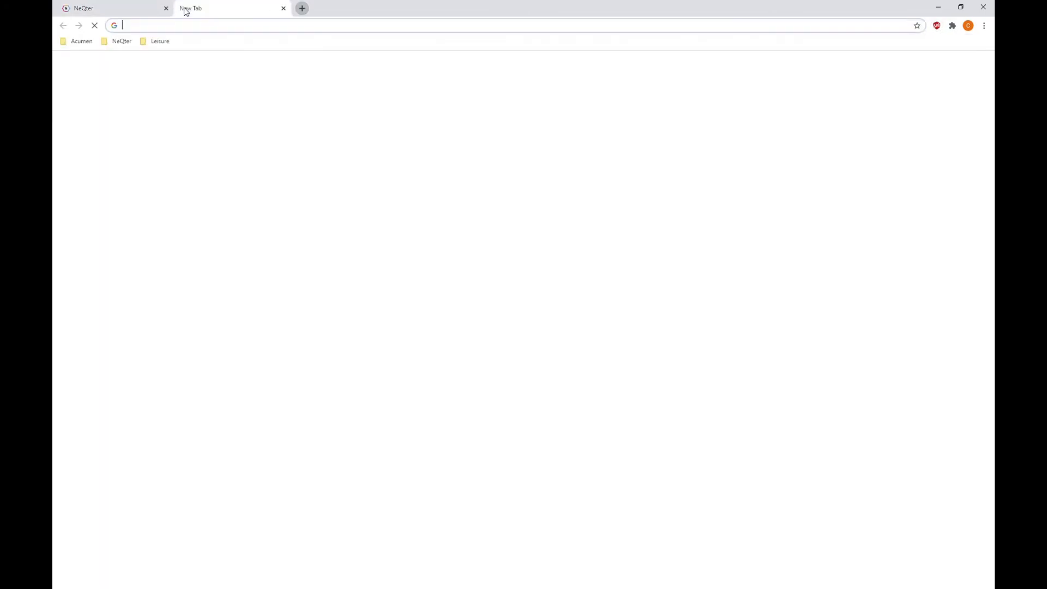
left_click(120, 41)
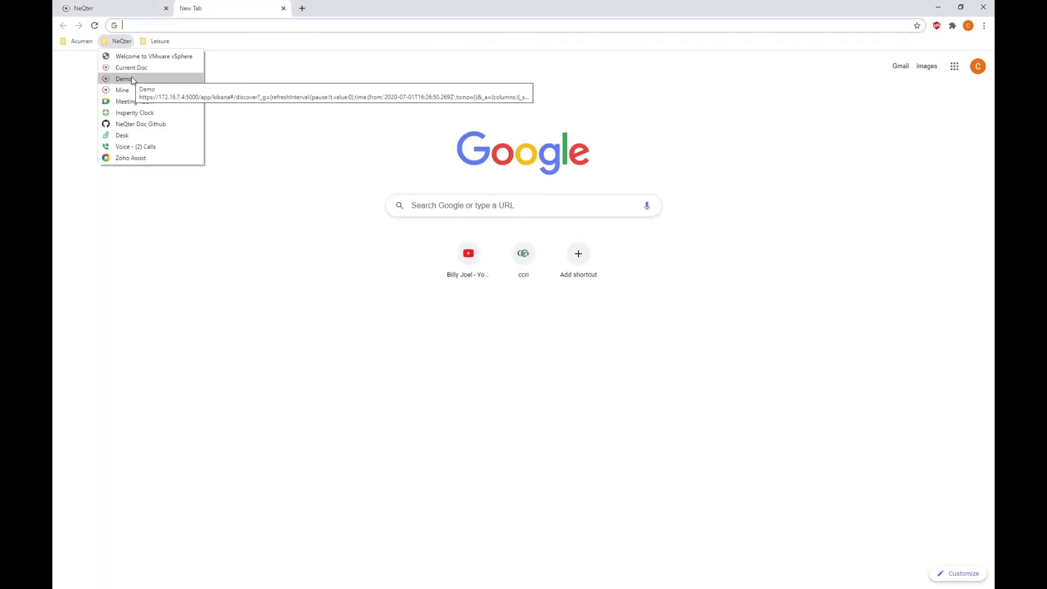
left_click(131, 80)
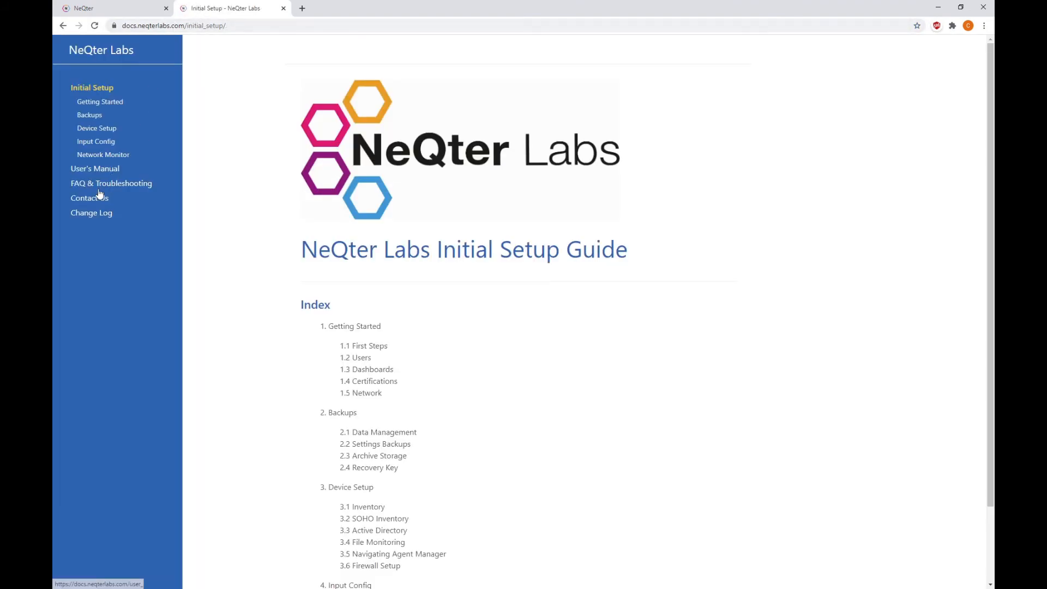
left_click(89, 168)
left_click_drag(173, 26, 258, 25)
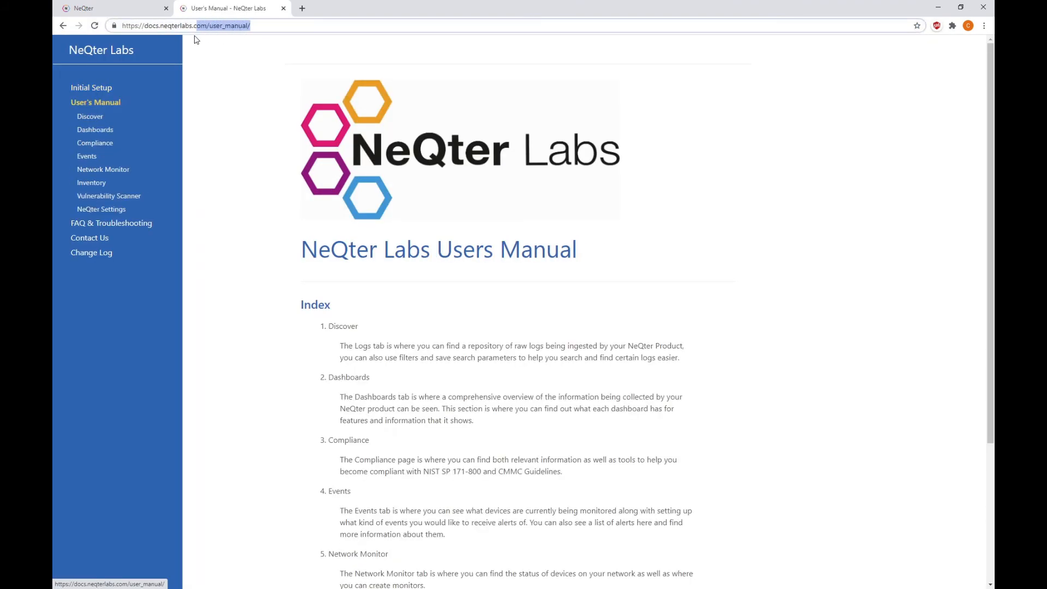
Find the Office 365 page under Input Config in the Initial Setup documentation and read through its instructions
left_click(102, 88)
left_click(105, 142)
left_click(108, 169)
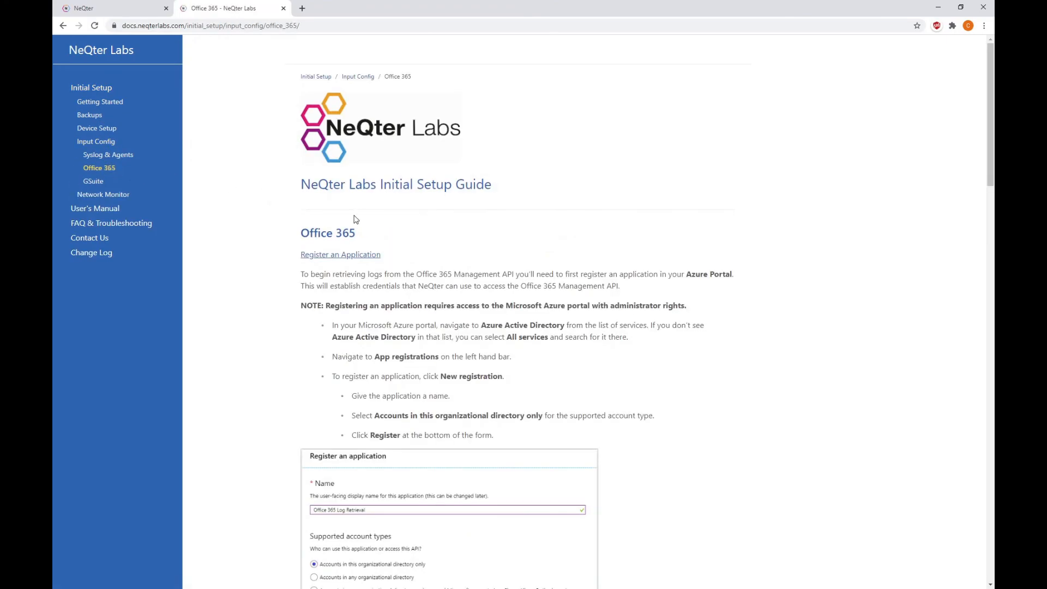
scroll(361, 224, "down", 20)
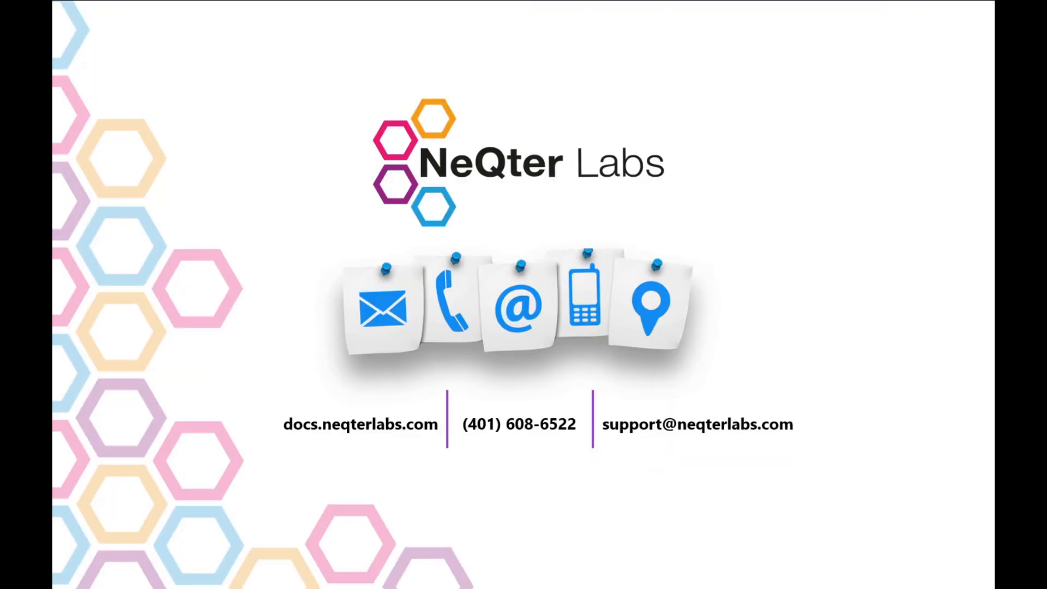